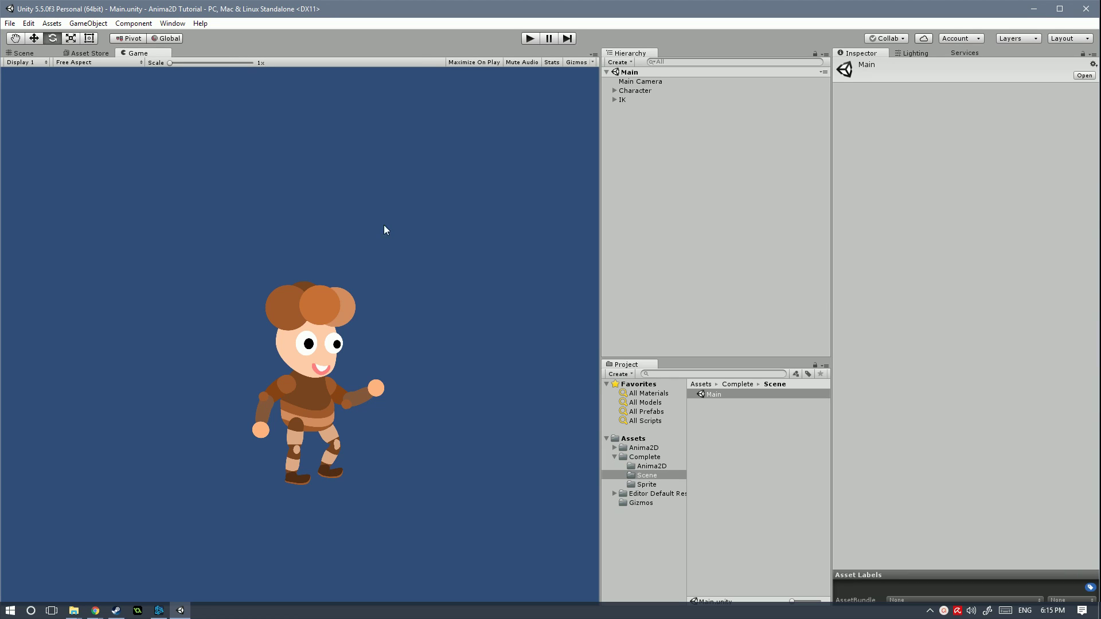
# Switch to the Scene view to show the character's Anima2D bone rig and IK targets.
pyautogui.click(21, 53)
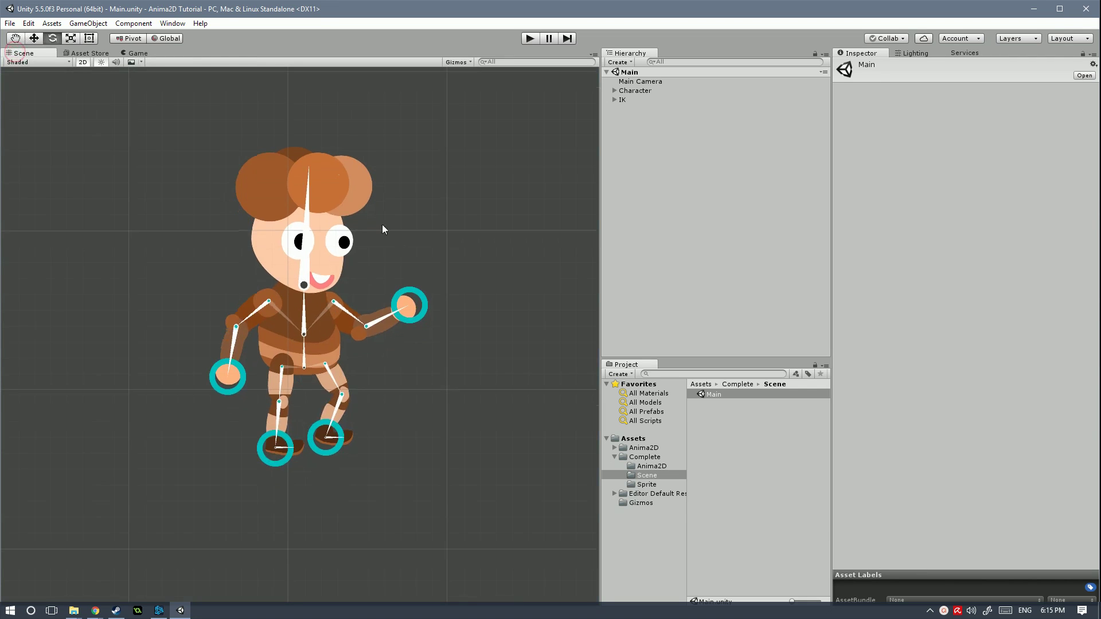
# Expand Character and IK in the Hierarchy, then turn the Head bone to Z 3.392 to tilt the head.
pyautogui.click(614, 90)
pyautogui.click(612, 173)
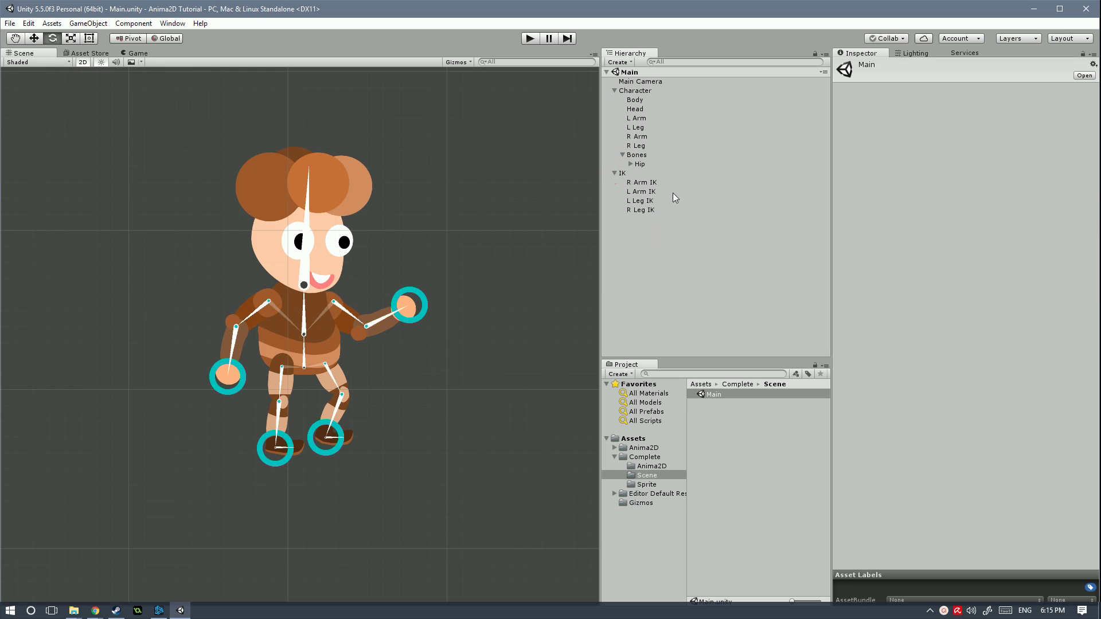
pyautogui.click(303, 255)
pyautogui.moveTo(303, 255); pyautogui.dragTo(429, 297)
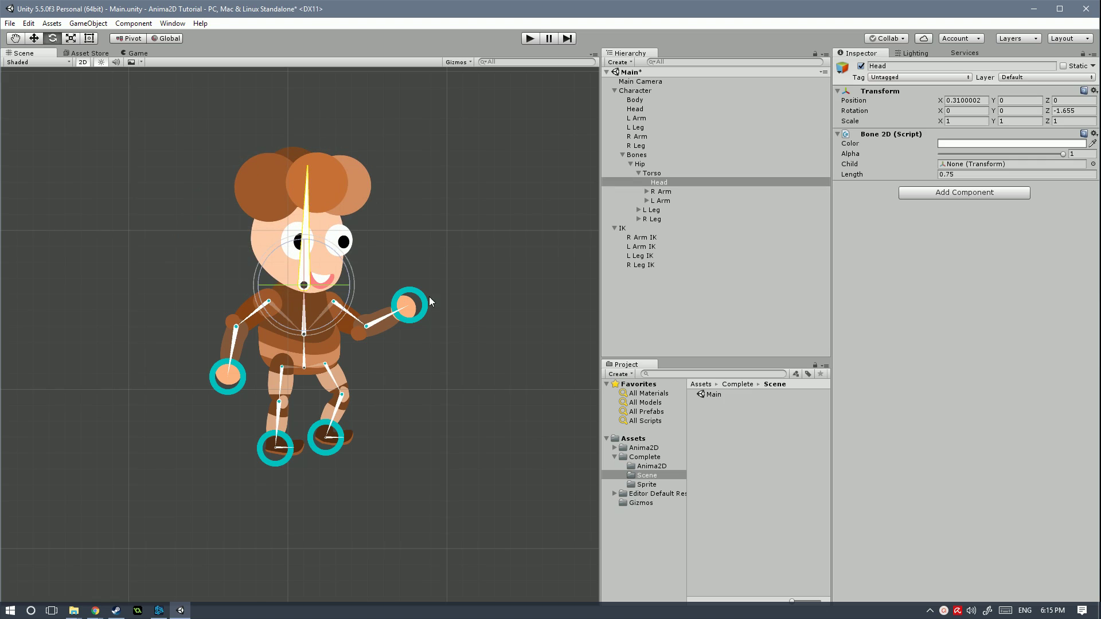
pyautogui.click(34, 38)
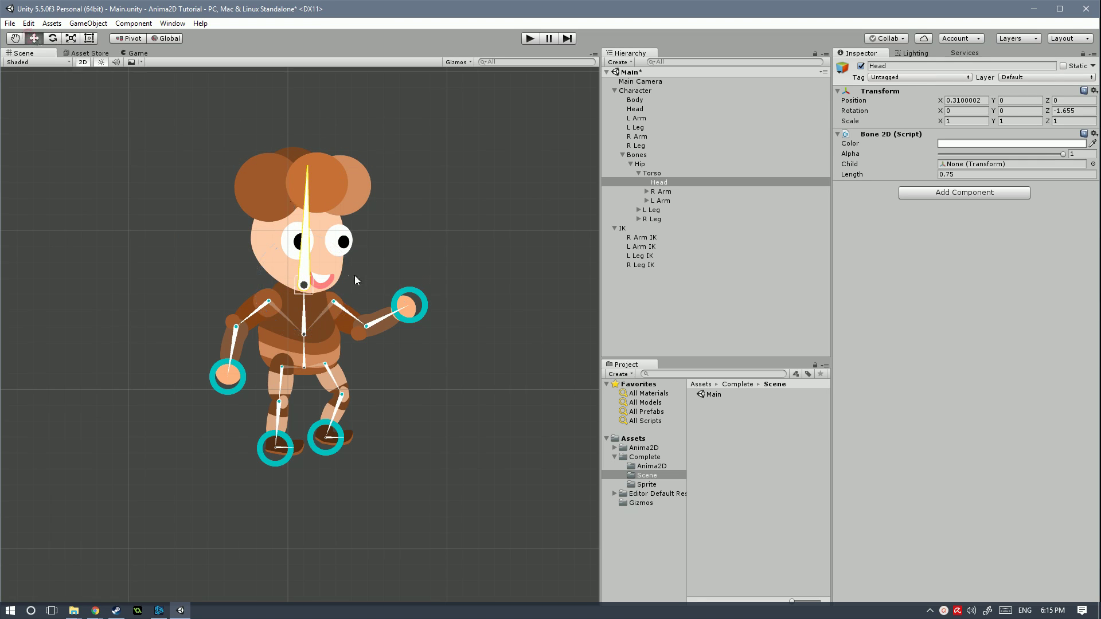
pyautogui.moveTo(305, 256); pyautogui.dragTo(307, 258)
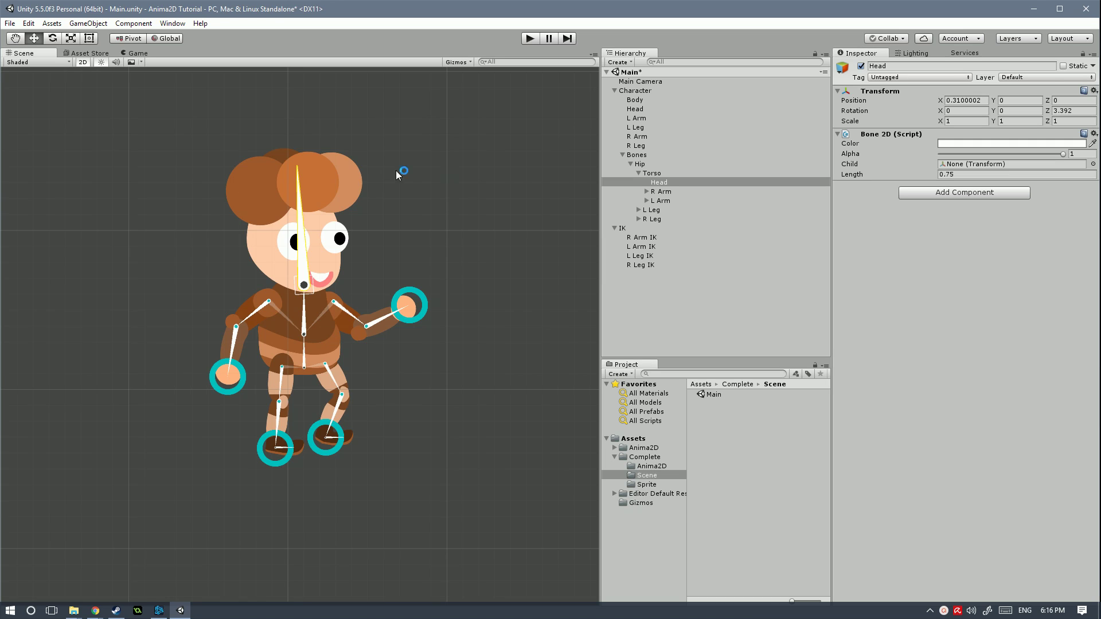
pyautogui.click(311, 250)
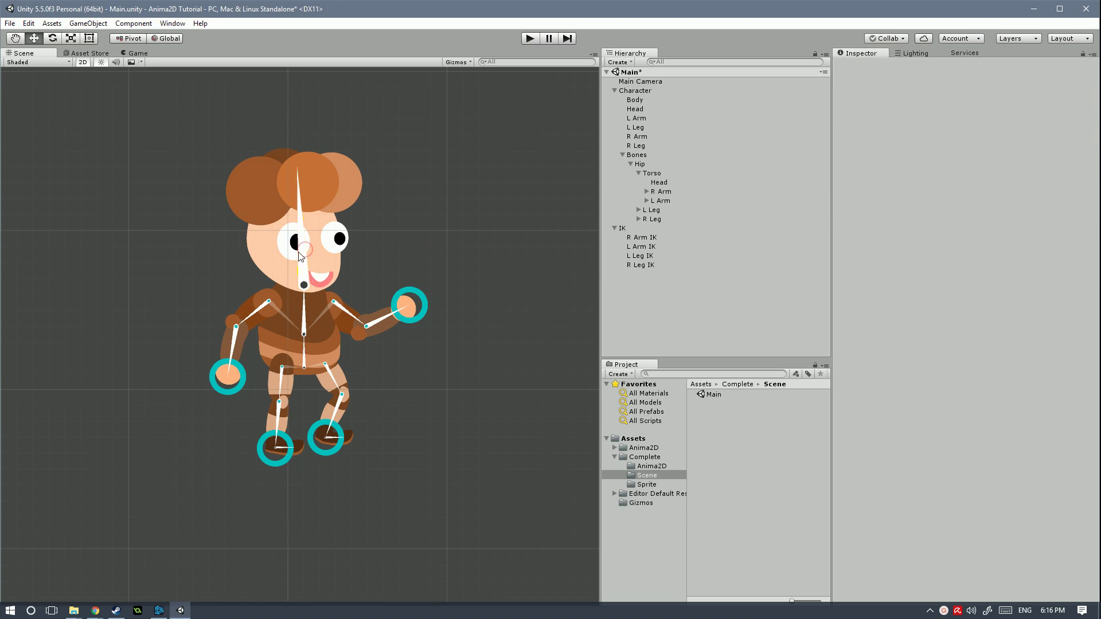
# Rotate the Head and Torso bones back and forth to test the rig's upper-body posing.
pyautogui.moveTo(311, 250); pyautogui.dragTo(308, 254)
pyautogui.moveTo(306, 313); pyautogui.dragTo(306, 304)
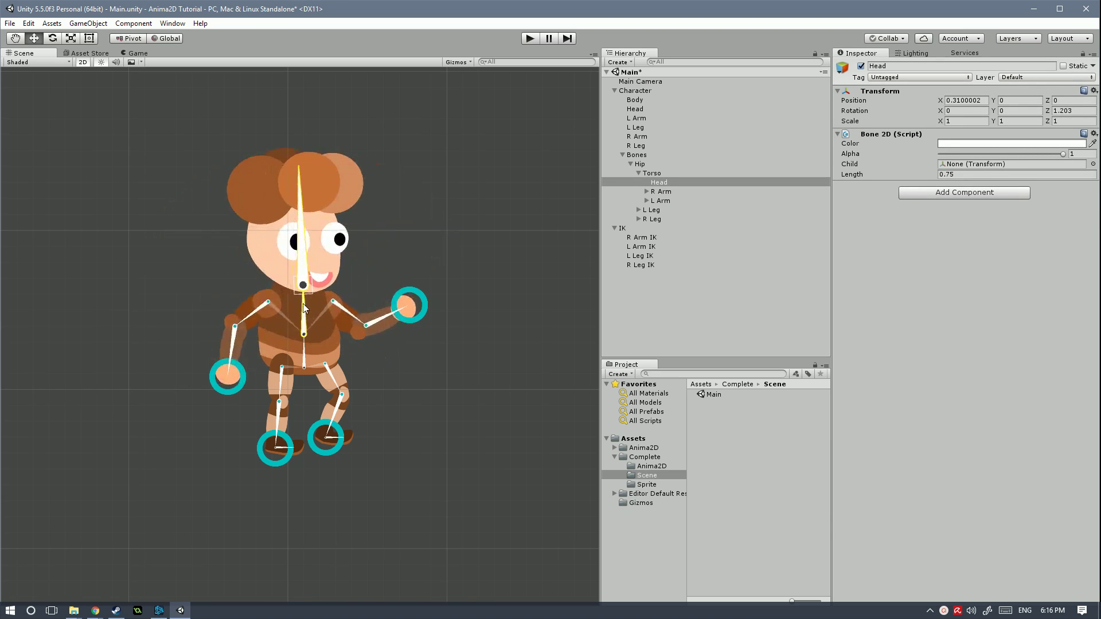
pyautogui.click(310, 267)
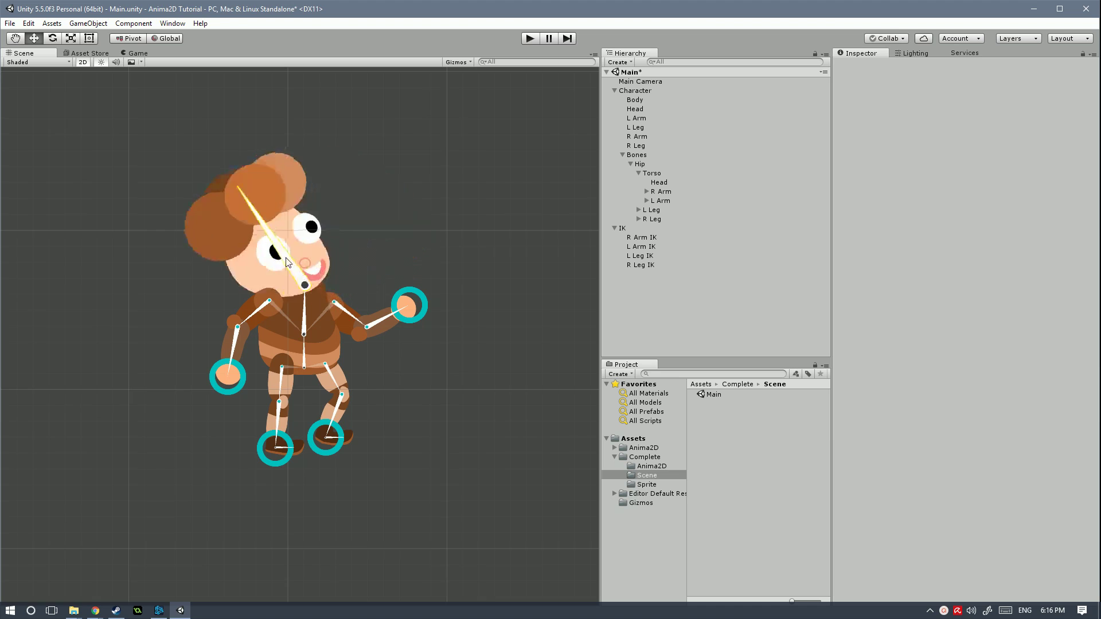
pyautogui.moveTo(304, 312); pyautogui.dragTo(344, 285)
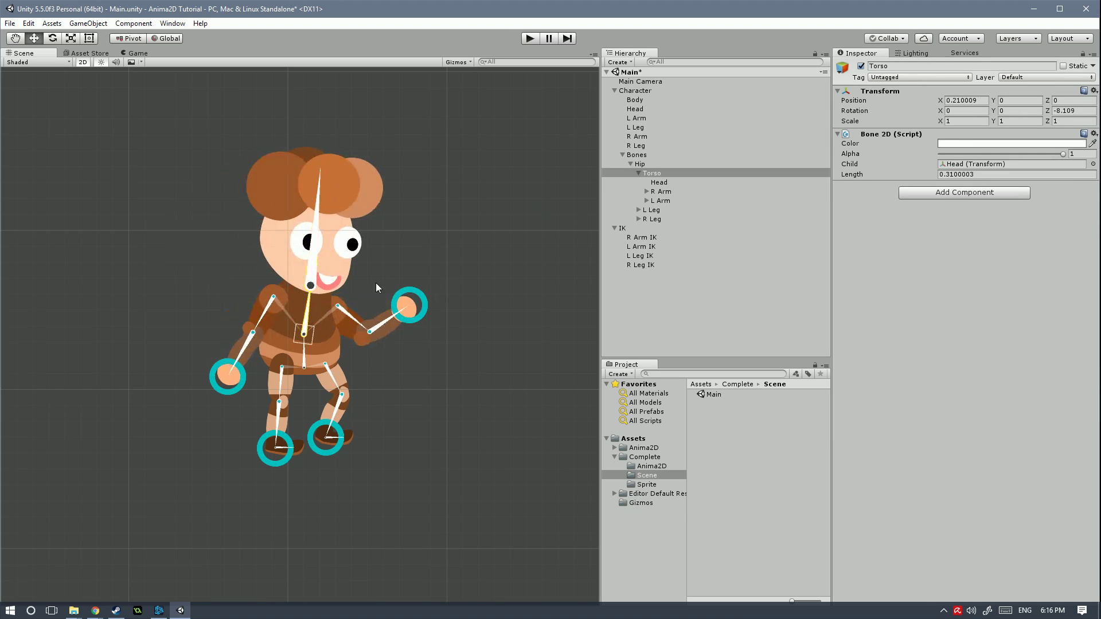
pyautogui.click(642, 238)
# Drag the R Arm IK target down-left and move the L Leg IK target up to bend the leg.
pyautogui.moveTo(408, 305)
pyautogui.mouseDown()
pyautogui.moveTo(381, 357)
pyautogui.moveTo(408, 294)
pyautogui.moveTo(421, 293)
pyautogui.moveTo(393, 318)
pyautogui.moveTo(423, 293)
pyautogui.mouseUp()
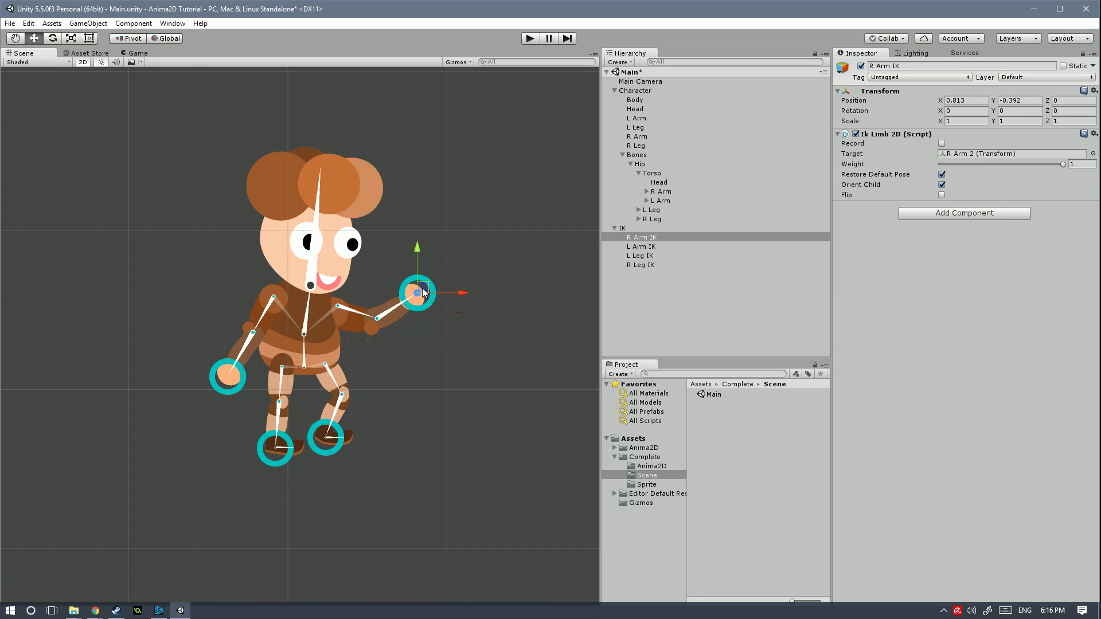
pyautogui.click(651, 256)
pyautogui.moveTo(278, 447)
pyautogui.mouseDown()
pyautogui.moveTo(269, 419)
pyautogui.moveTo(289, 411)
pyautogui.moveTo(281, 431)
pyautogui.moveTo(261, 434)
pyautogui.moveTo(271, 445)
pyautogui.mouseUp()
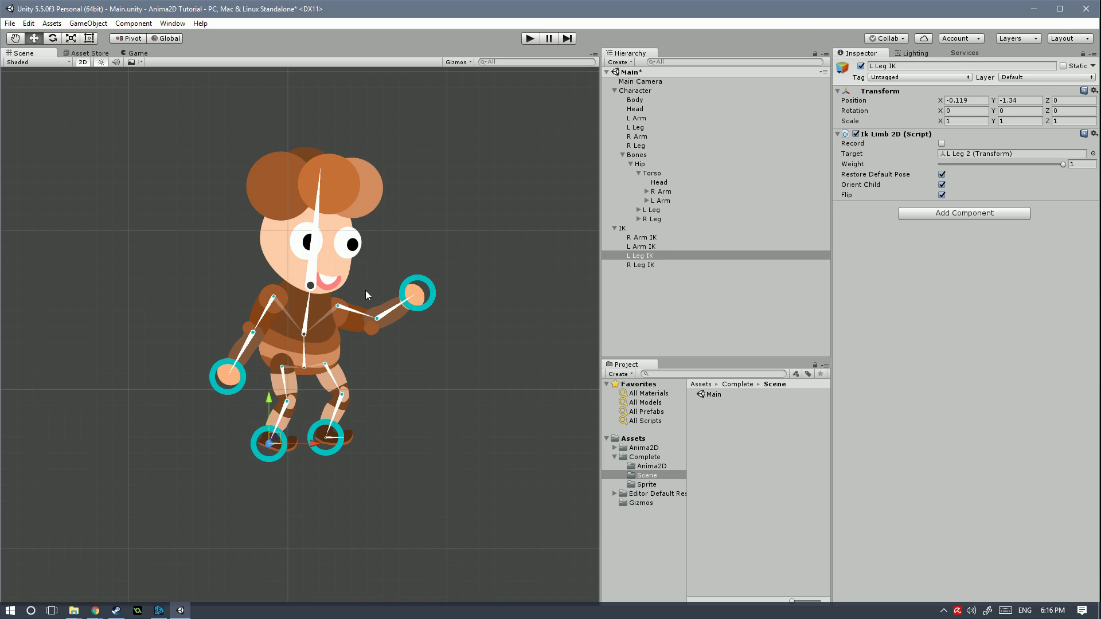
pyautogui.click(633, 439)
# Create a new Untitled scene, choosing Don't Save for the modified Main scene.
pyautogui.rightClick(745, 496)
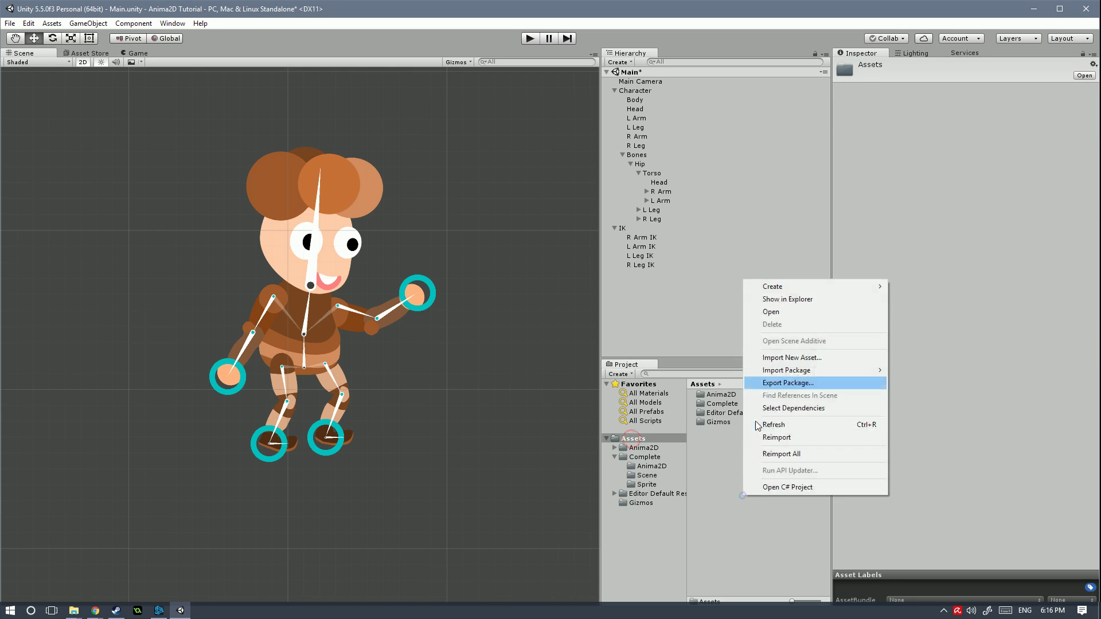
pyautogui.moveTo(799, 286)
pyautogui.click(11, 23)
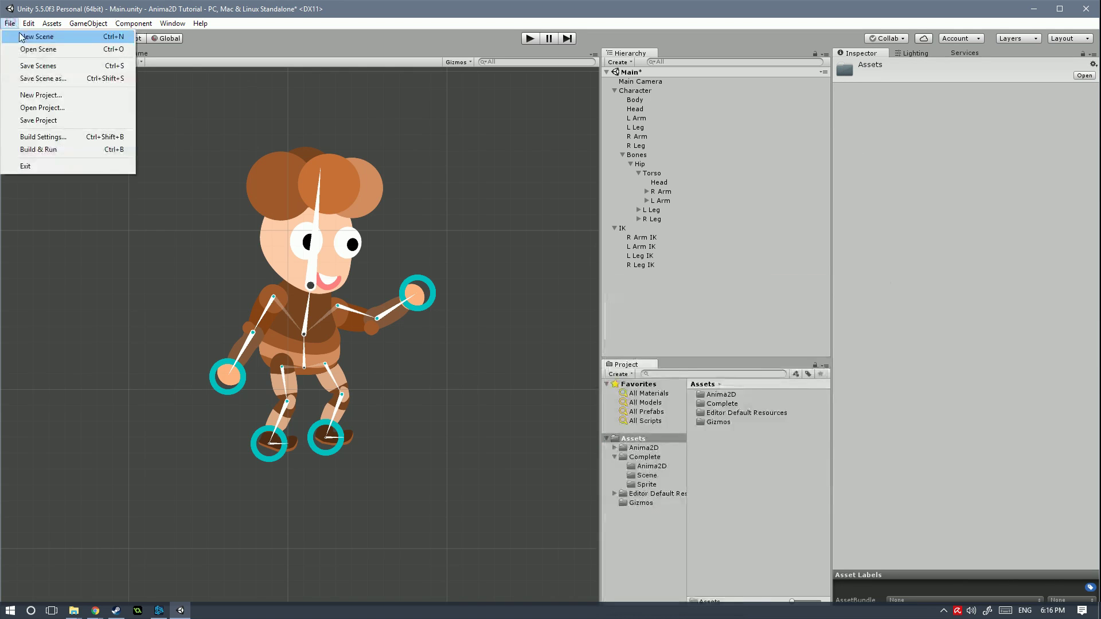
pyautogui.click(26, 37)
pyautogui.click(580, 342)
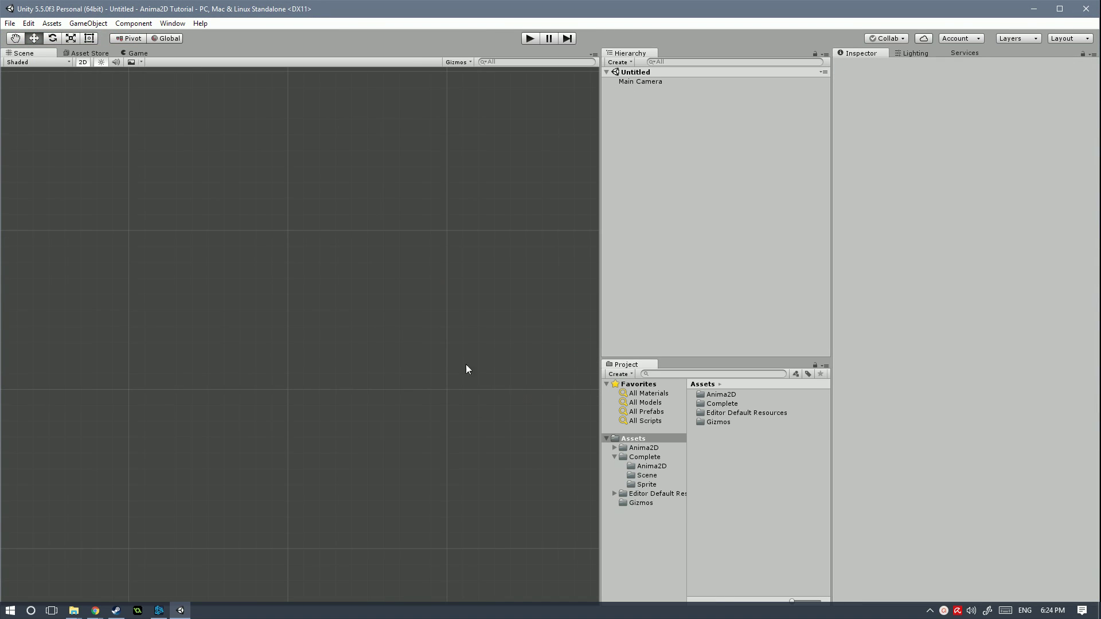
pyautogui.click(87, 52)
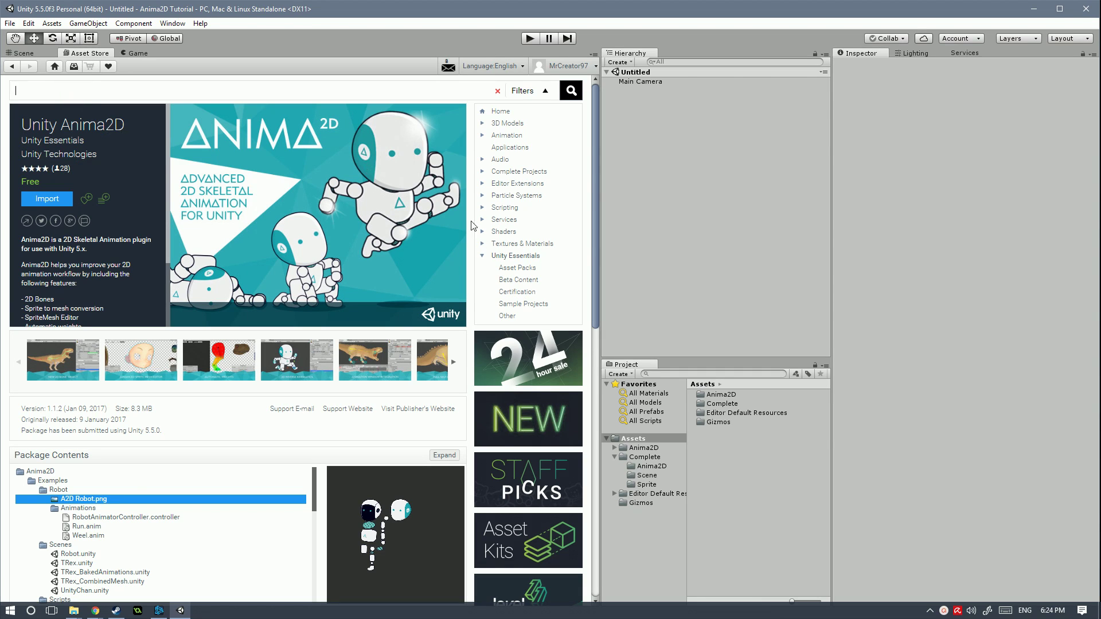
pyautogui.click(528, 262)
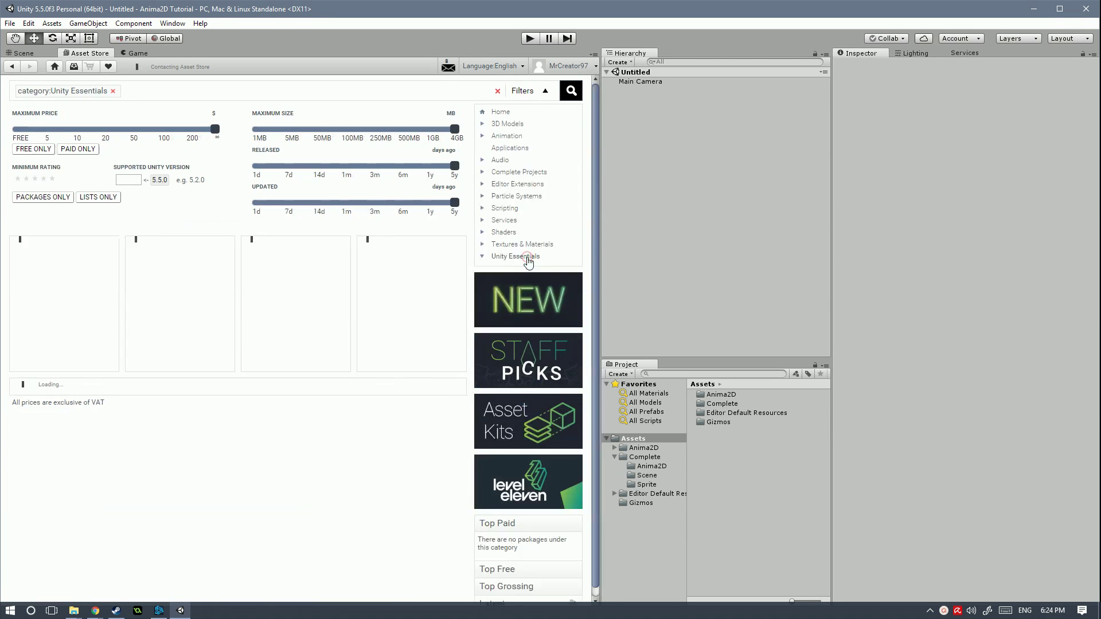
pyautogui.scroll(-7, 167, 295)
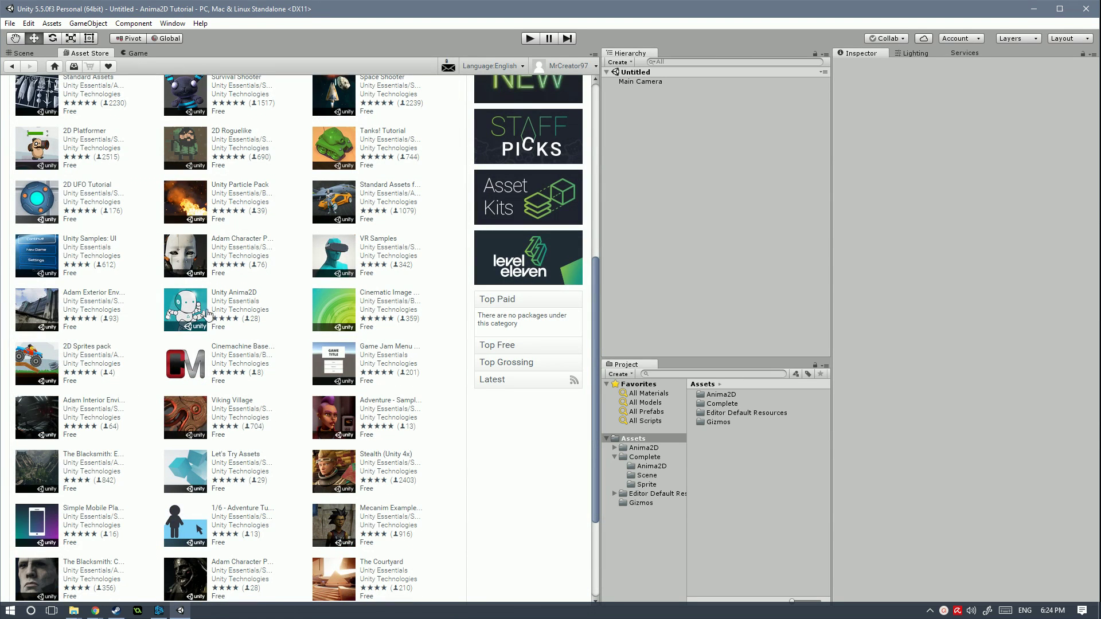
pyautogui.click(238, 299)
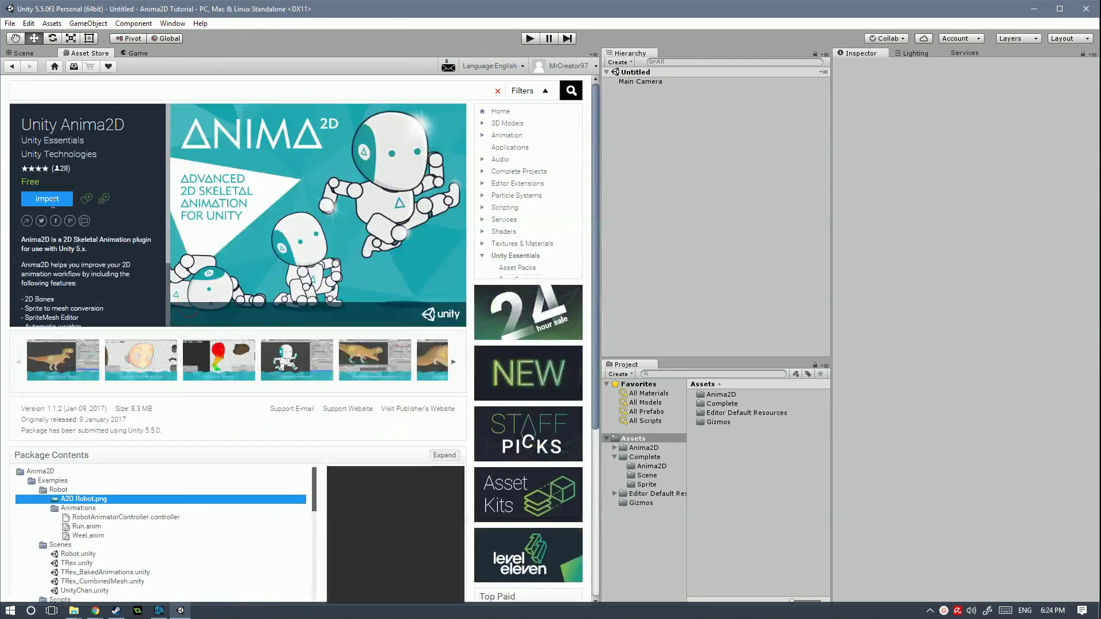
pyautogui.click(23, 54)
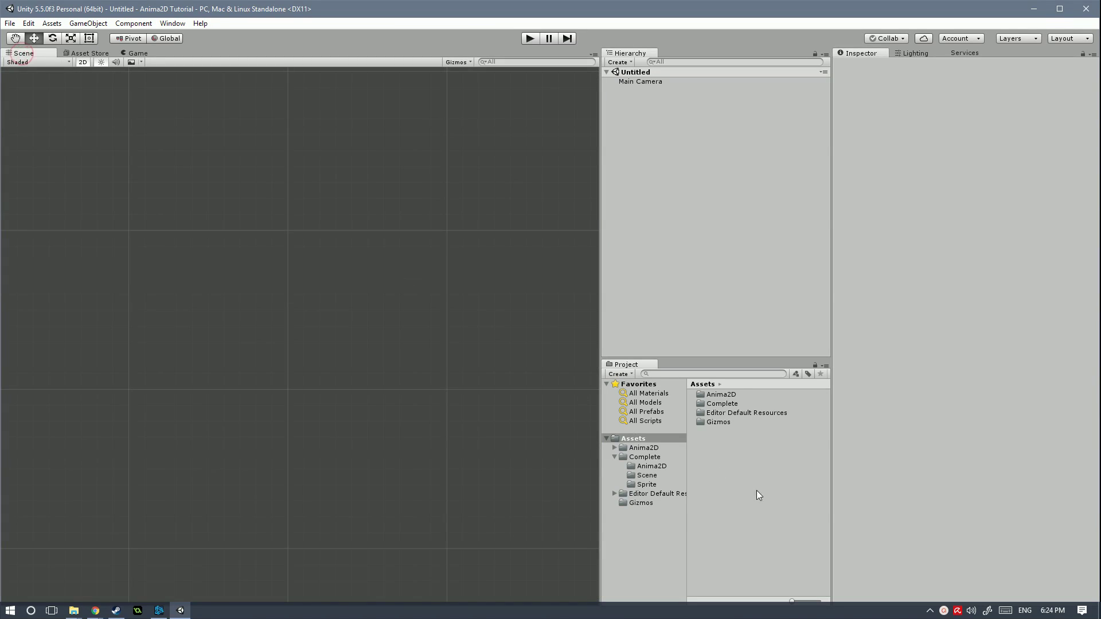
# Create a folder named Sprites under Assets and open it.
pyautogui.click(643, 544)
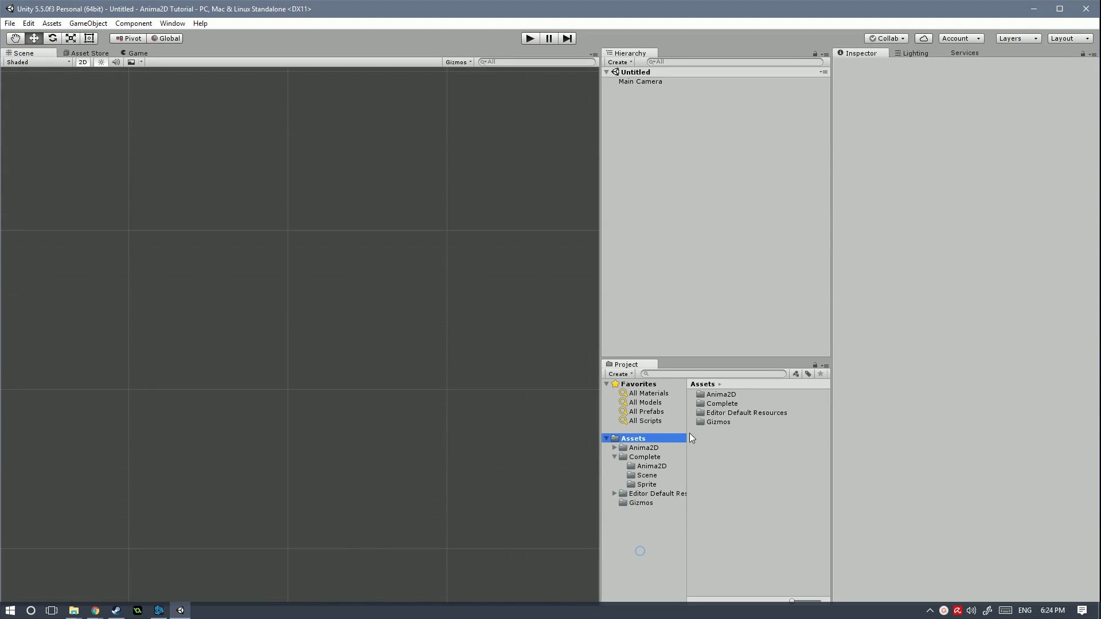
pyautogui.rightClick(727, 478)
pyautogui.moveTo(752, 267)
pyautogui.click(618, 268)
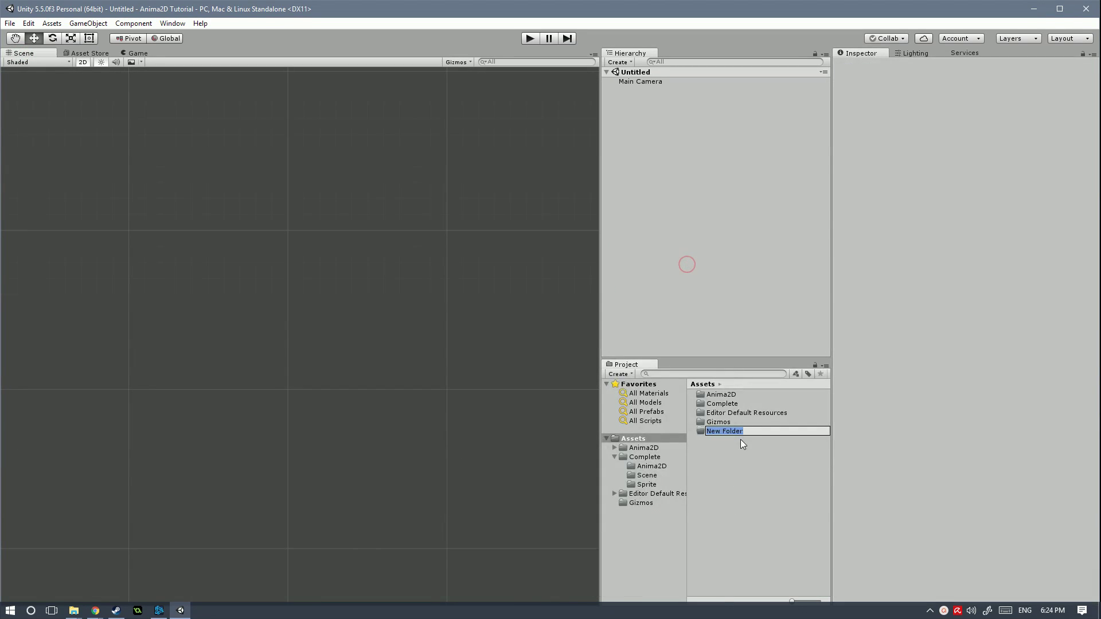
pyautogui.write('Sprites')
pyautogui.press('Return')
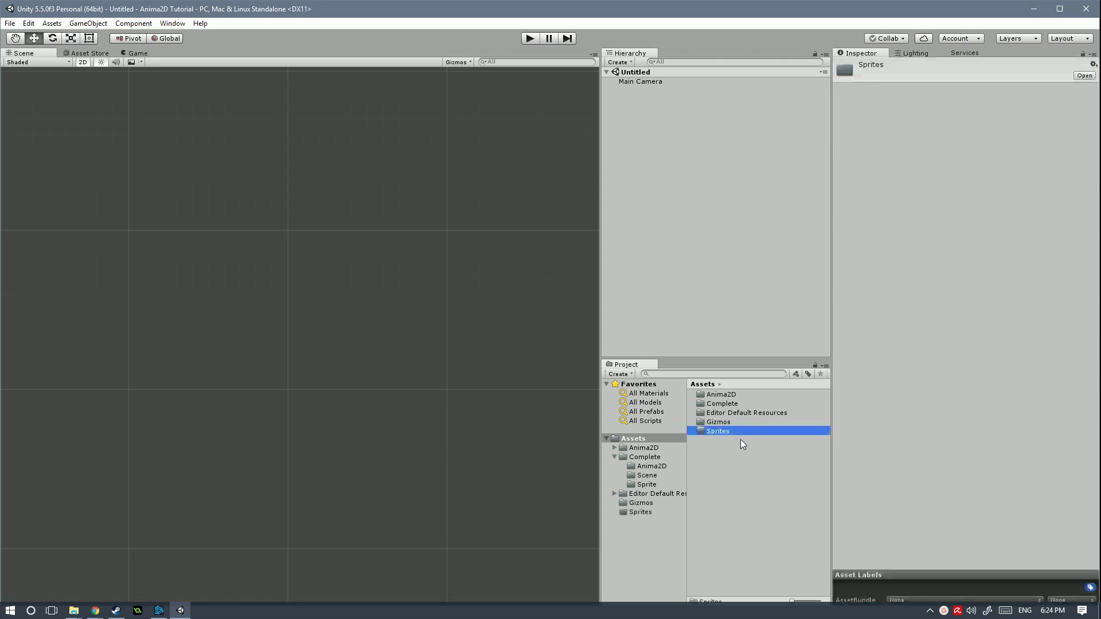
pyautogui.doubleClick(723, 431)
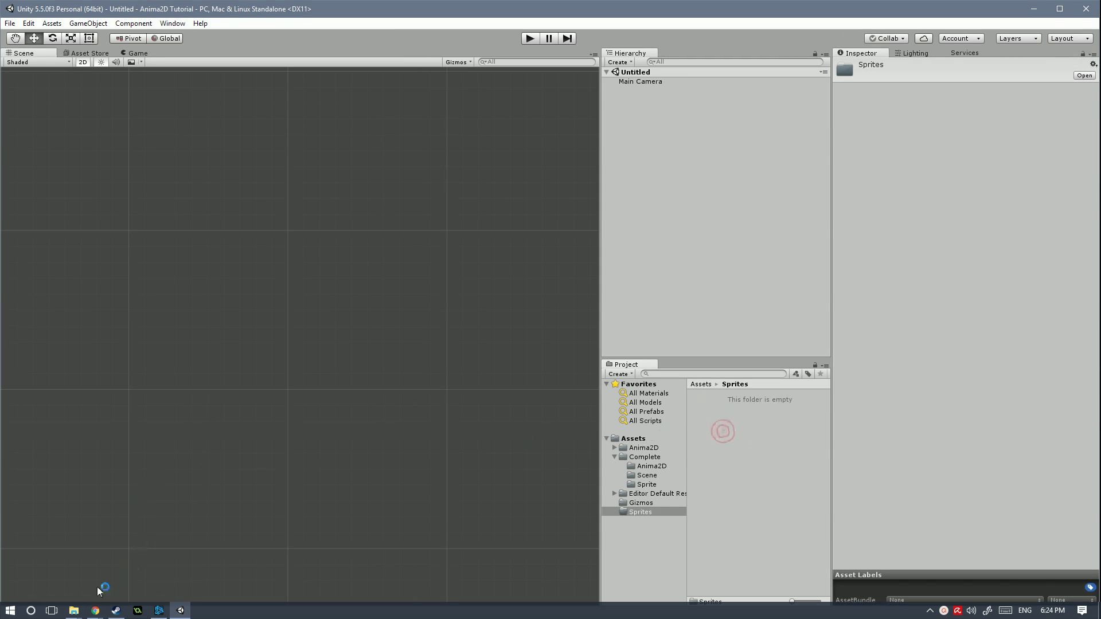
pyautogui.click(73, 610)
pyautogui.click(59, 568)
# Drag the six Character_Finish PNGs from Explorer into the Sprites folder and select all six.
pyautogui.moveTo(702, 118); pyautogui.dragTo(359, 212)
pyautogui.moveTo(367, 172); pyautogui.dragTo(768, 519)
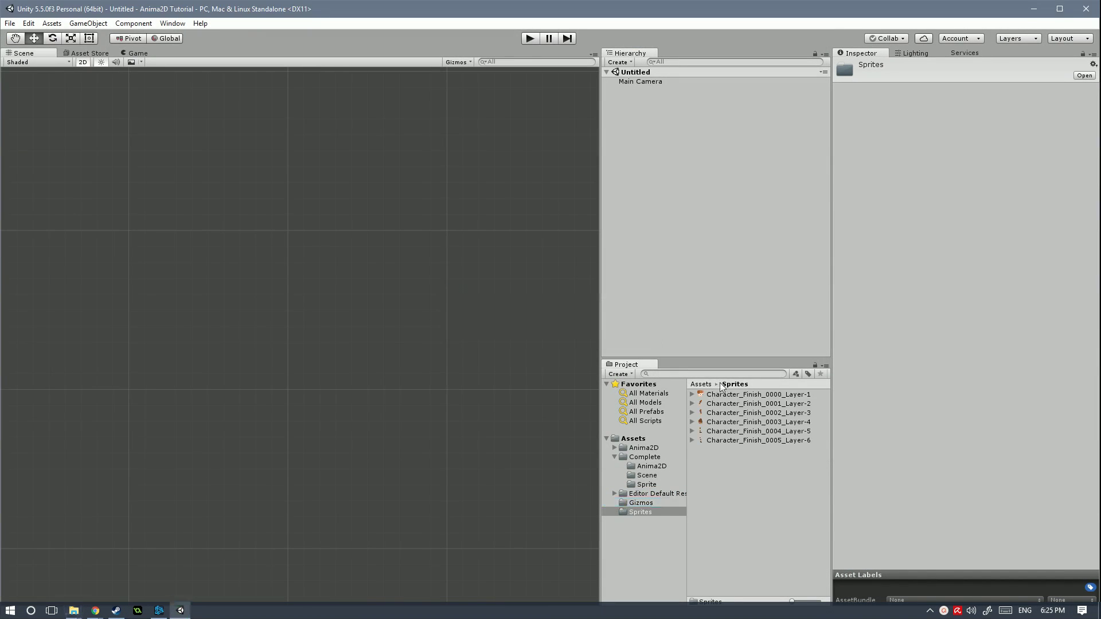
pyautogui.click(721, 397)
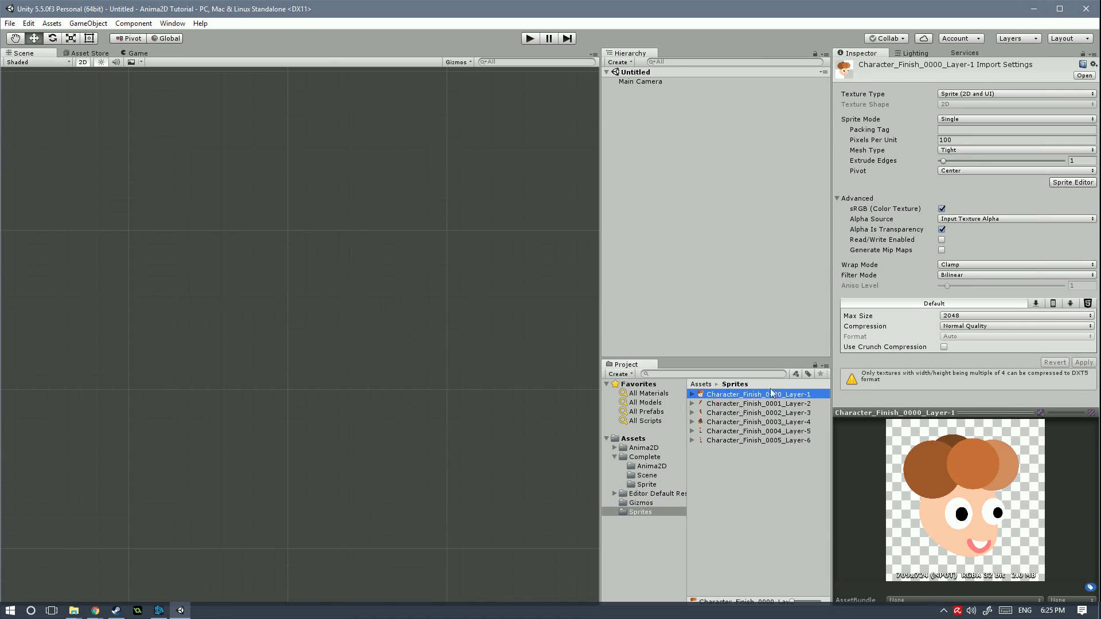
pyautogui.keyDown('shift'); pyautogui.click(734, 442); pyautogui.keyUp('shift')
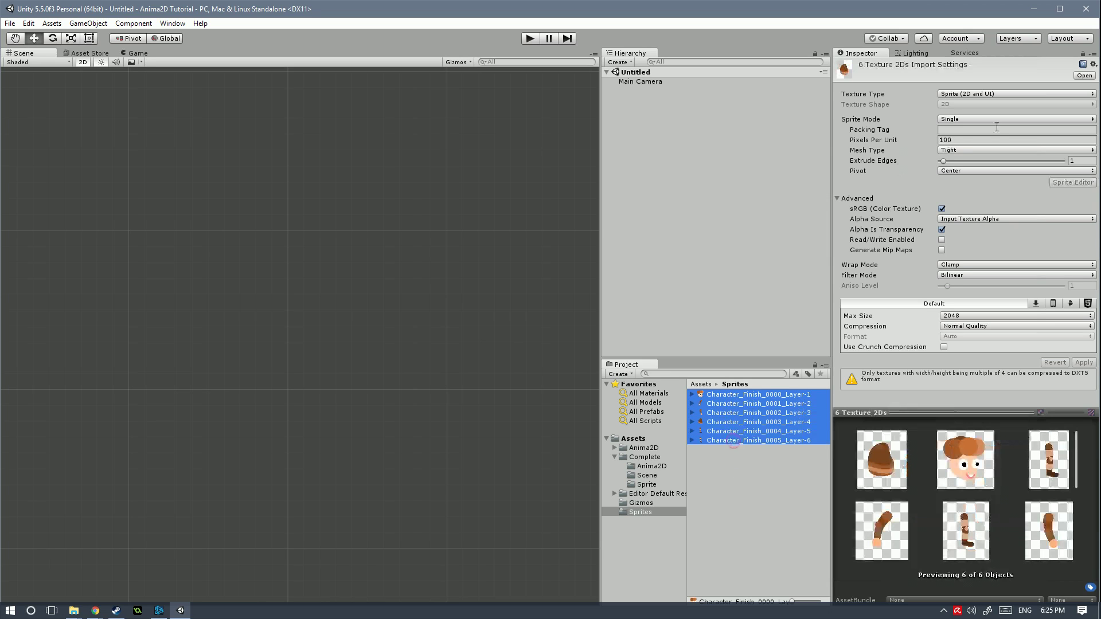
# Set Pixels Per Unit to 600 for the six selected sprites and apply it.
pyautogui.click(983, 140)
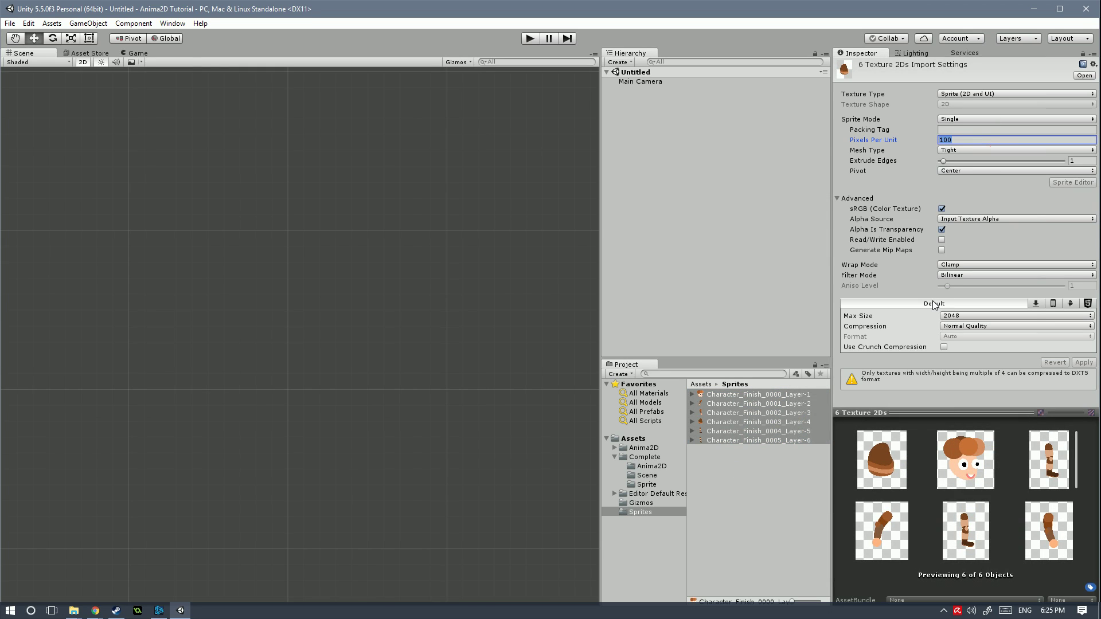
pyautogui.write('600')
pyautogui.click(1084, 362)
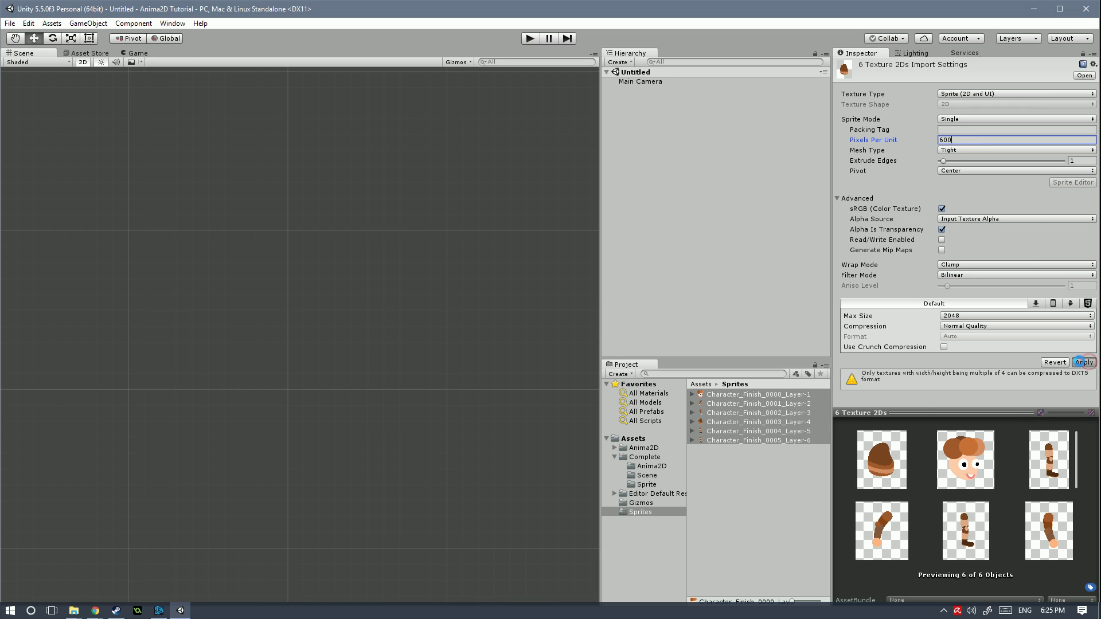
# Rename the Layer sprites to Head, R Leg and L Leg.
pyautogui.click(737, 394)
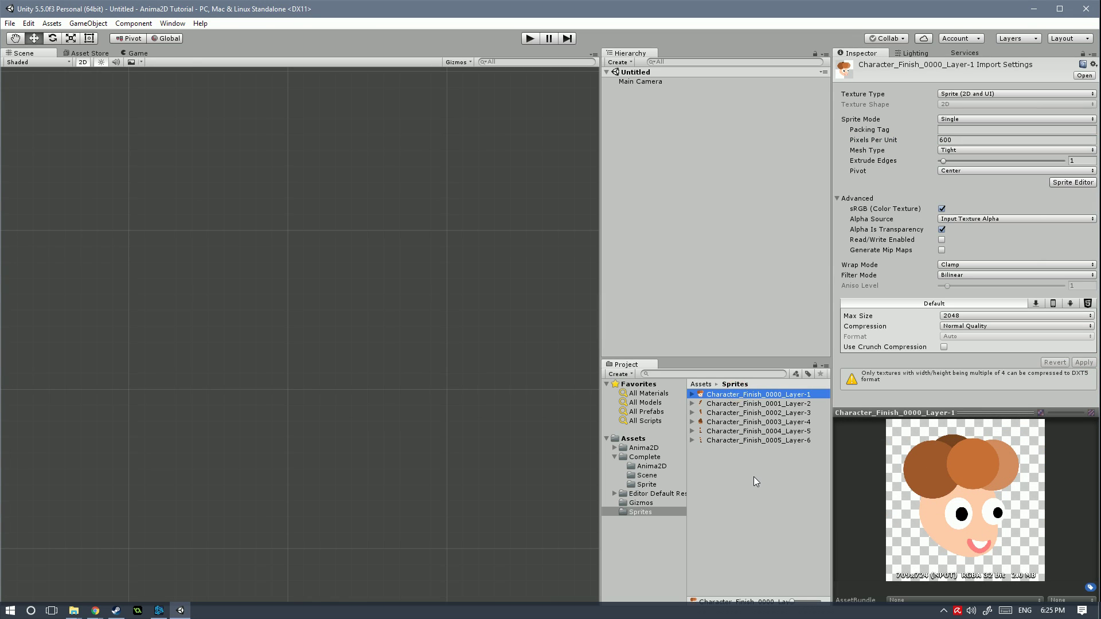
pyautogui.click(755, 431)
pyautogui.click(749, 396)
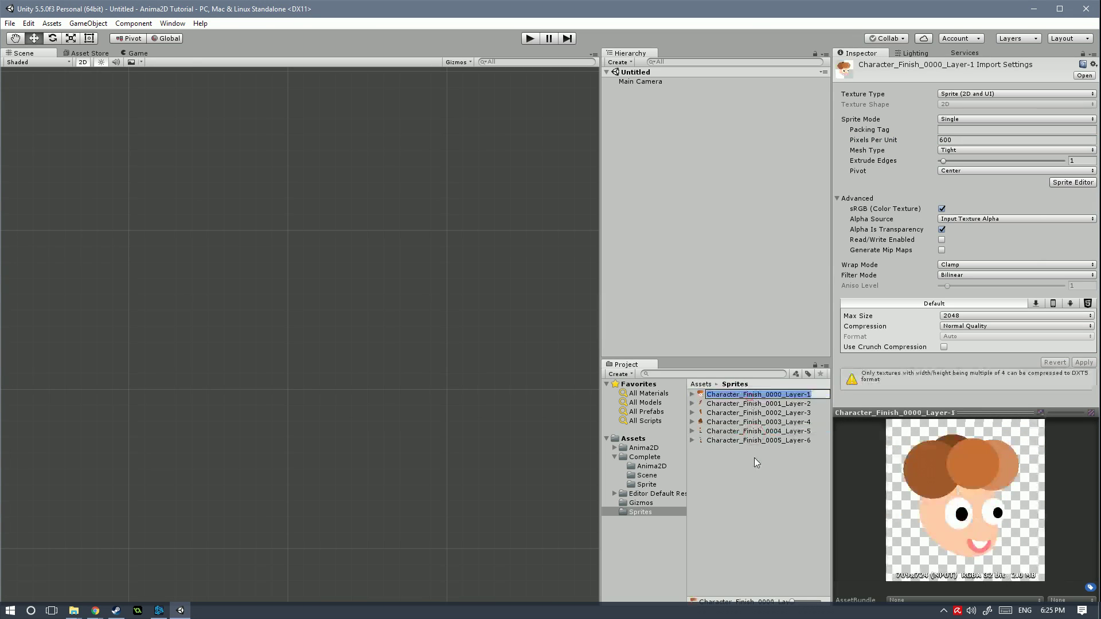
pyautogui.write('Head')
pyautogui.press('Return')
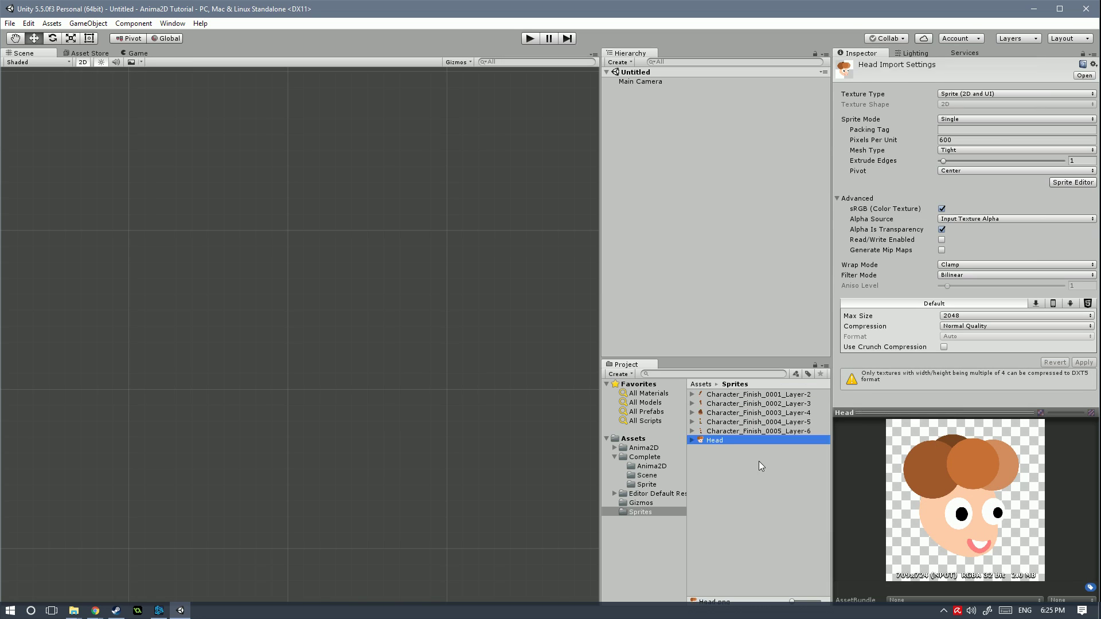
pyautogui.click(746, 431)
pyautogui.press('F2')
pyautogui.write('R Leg')
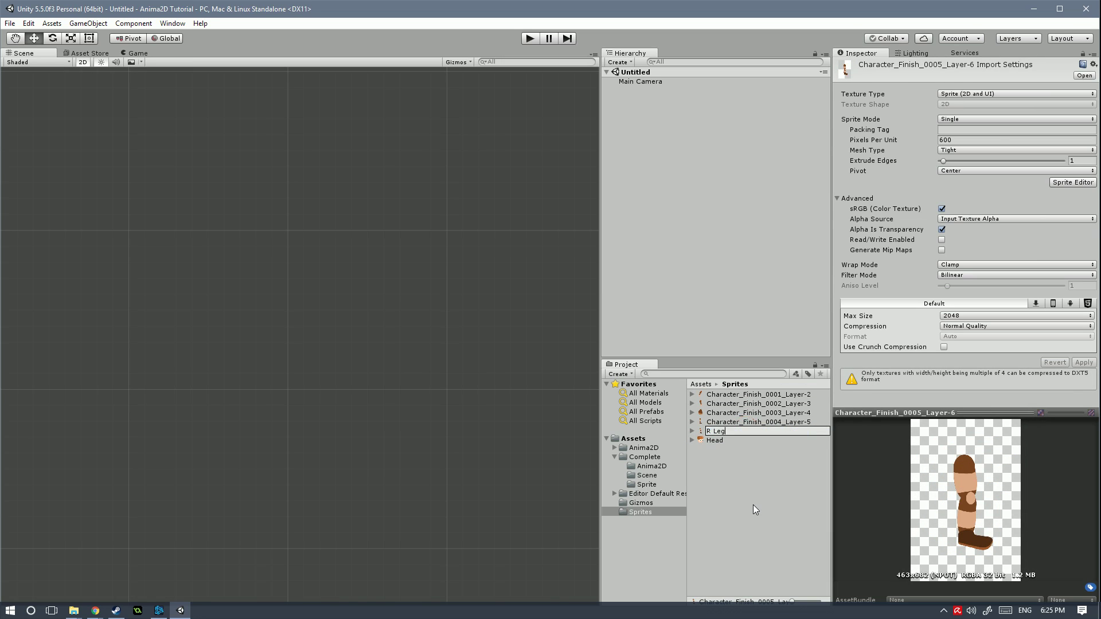
pyautogui.press('Return')
pyautogui.press('Up')
pyautogui.press('Up')
pyautogui.press('F2')
pyautogui.write('L Leg')
pyautogui.press('Return')
# Rename the Layer-4, Layer-2 and Layer-3 sprites to Body, L Arm and R Arm.
pyautogui.click(758, 413)
pyautogui.press('F2')
pyautogui.write('Body')
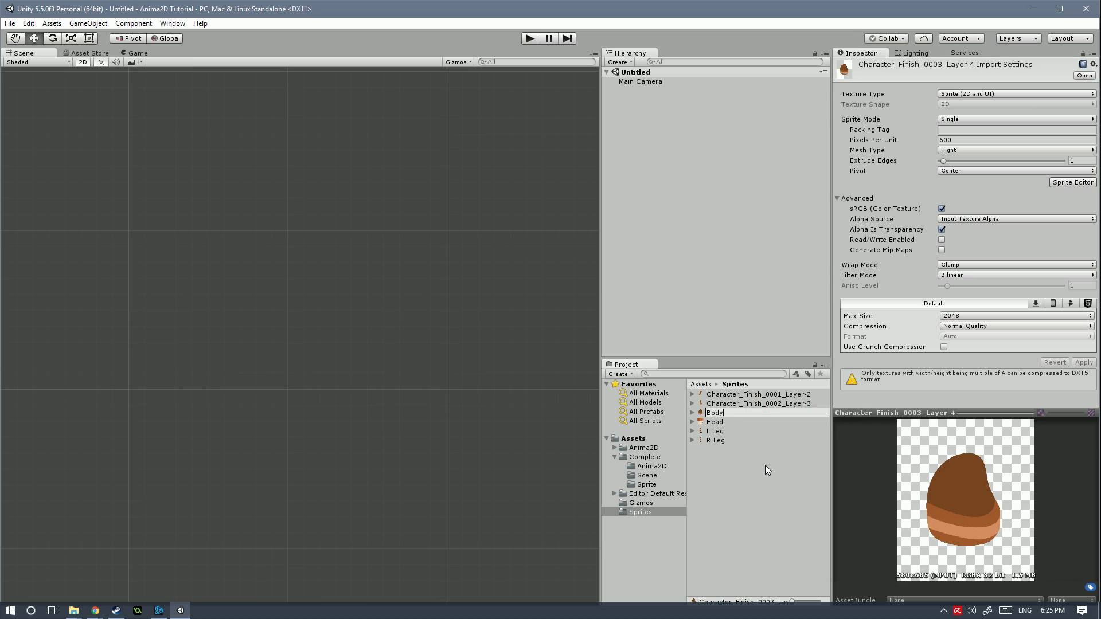
pyautogui.press('Return')
pyautogui.click(757, 404)
pyautogui.press('F2')
pyautogui.write('L Arm')
pyautogui.press('Return')
pyautogui.press('Up')
pyautogui.press('Up')
pyautogui.press('F2')
pyautogui.write('R Arm')
pyautogui.press('Return')
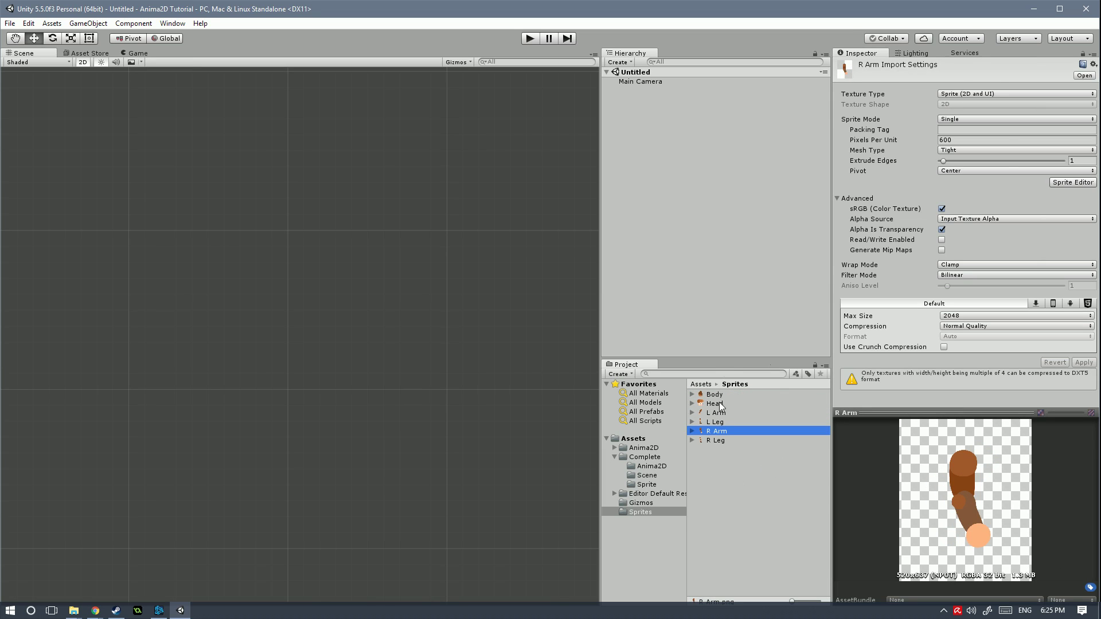
pyautogui.click(730, 466)
# Select all six sprites from Body onward and create an Anima2D SpriteMesh for each.
pyautogui.click(714, 394)
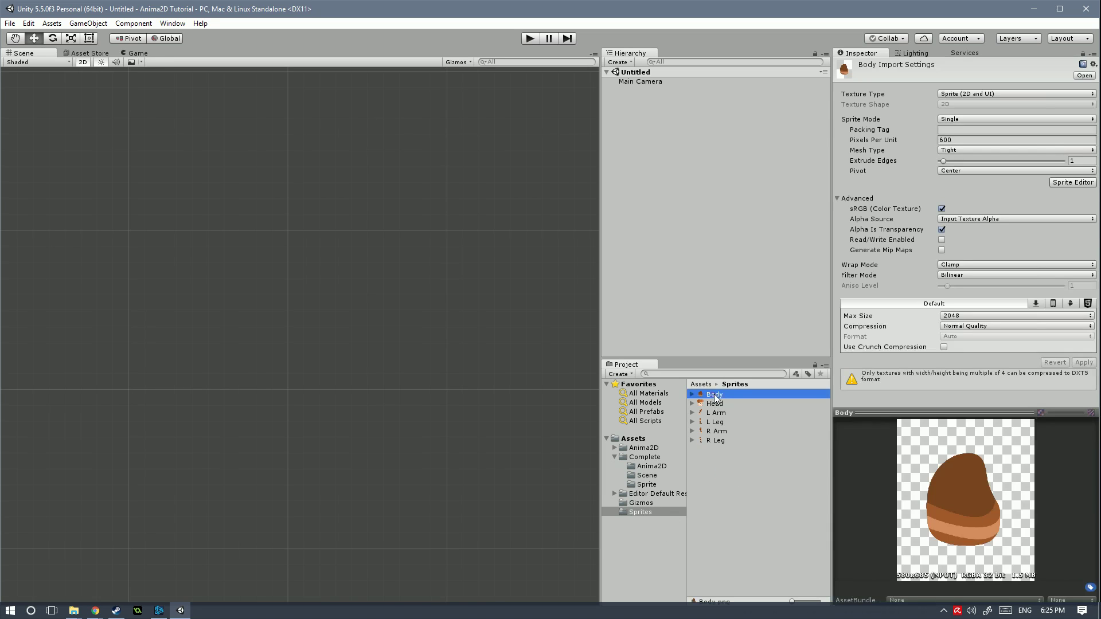
pyautogui.click(660, 552)
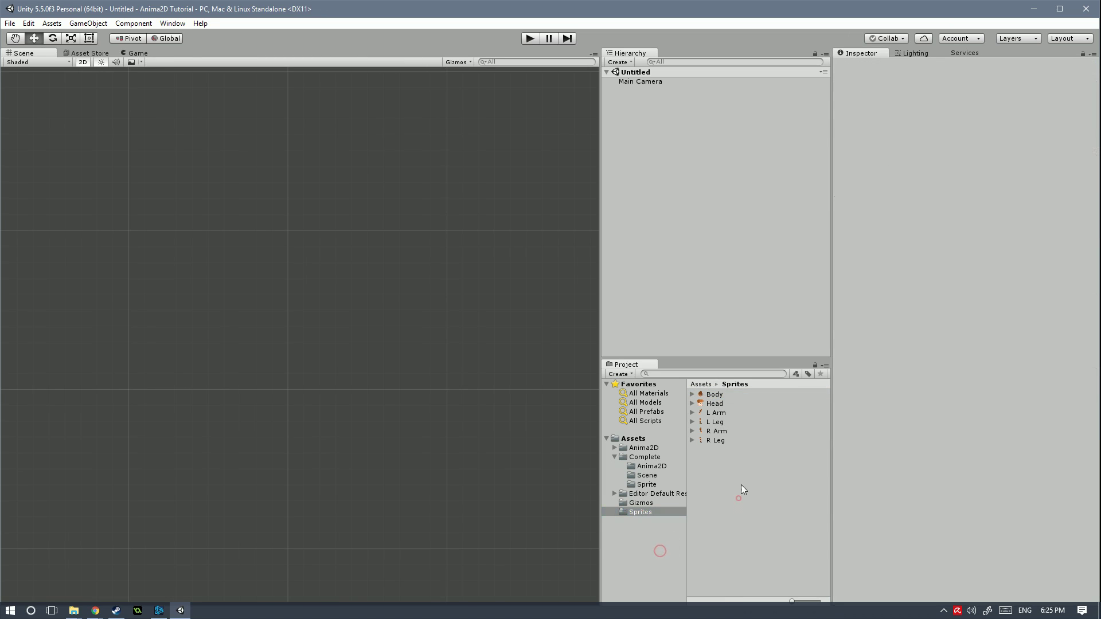
pyautogui.click(739, 496)
pyautogui.moveTo(313, 401); pyautogui.dragTo(310, 390, button='middle')
pyautogui.click(715, 395)
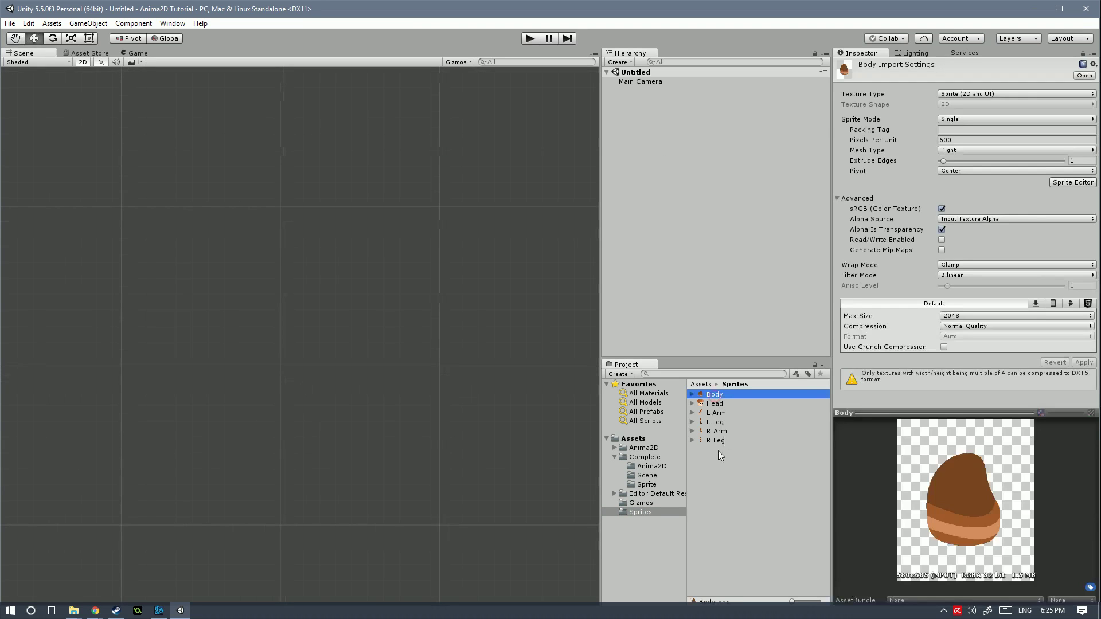
pyautogui.keyDown('shift'); pyautogui.click(718, 439); pyautogui.keyUp('shift')
pyautogui.rightClick(719, 439)
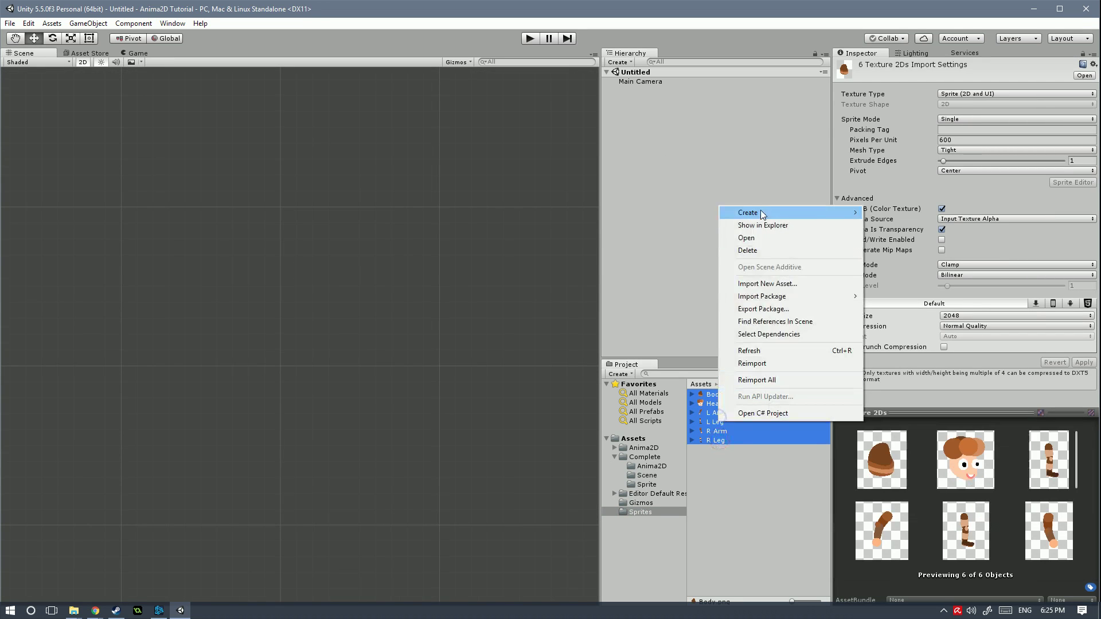
pyautogui.moveTo(760, 210)
pyautogui.click(756, 467)
pyautogui.click(700, 392)
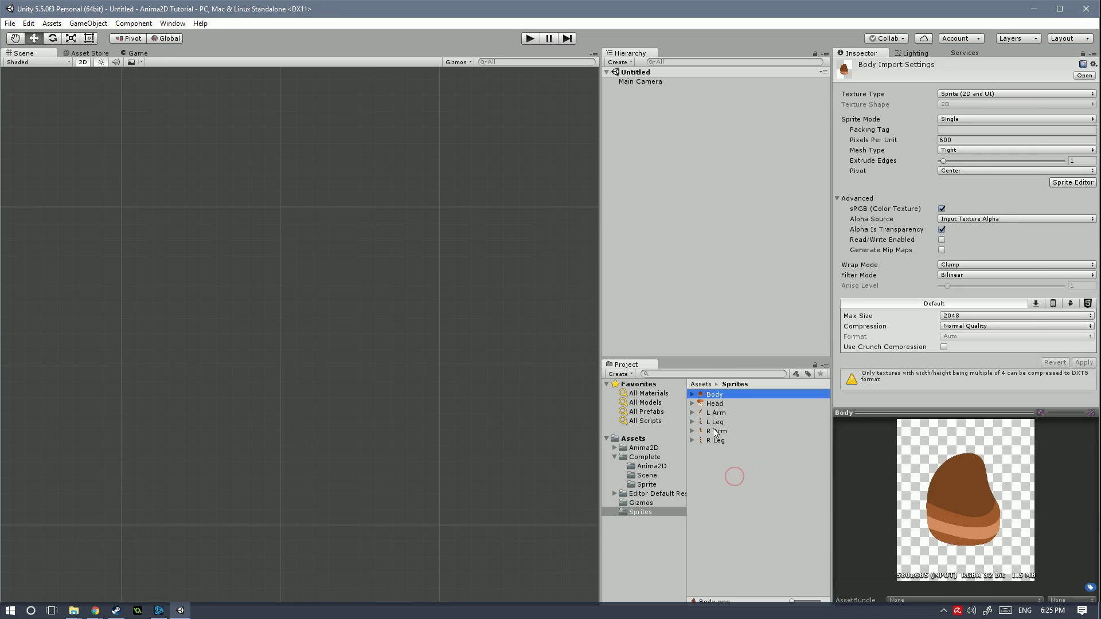
pyautogui.keyDown('shift'); pyautogui.click(717, 440); pyautogui.keyUp('shift')
pyautogui.rightClick(717, 439)
pyautogui.moveTo(735, 215)
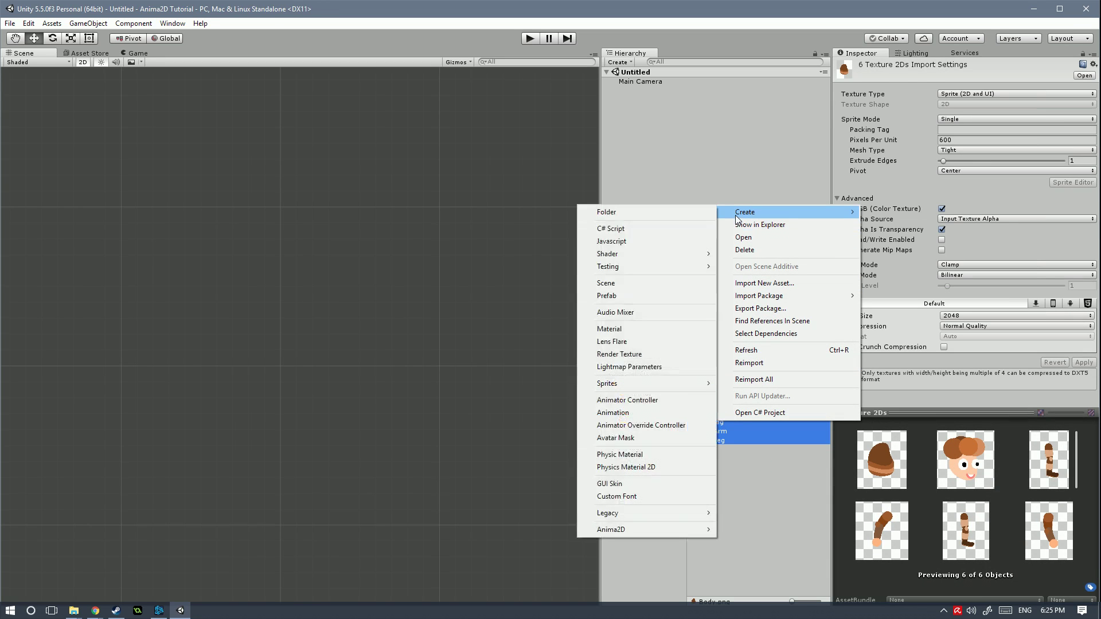
pyautogui.moveTo(628, 528)
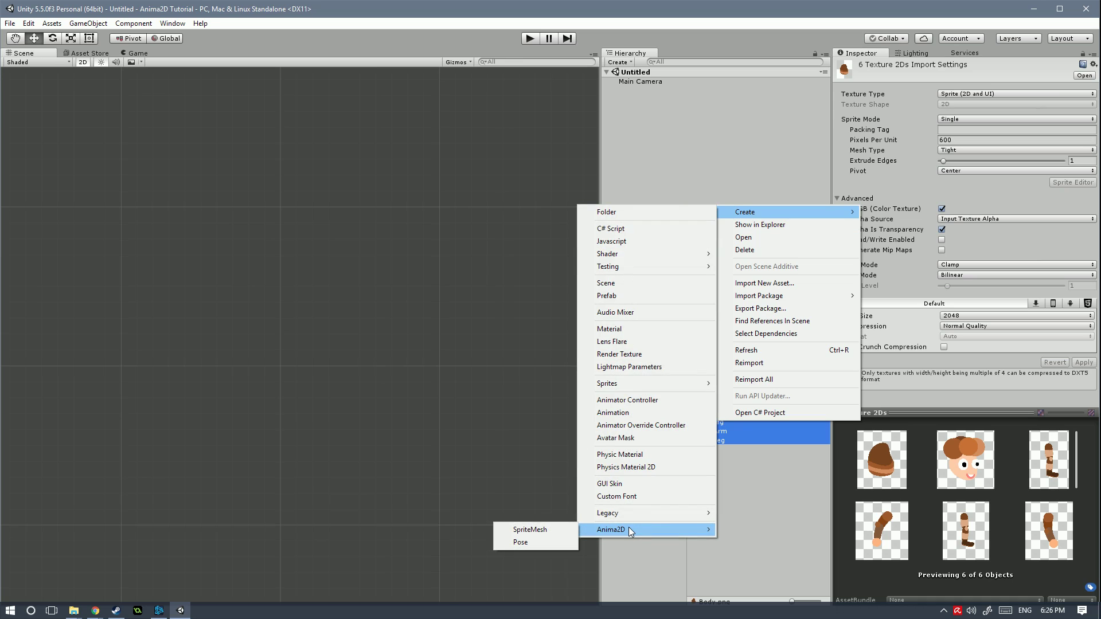
pyautogui.click(546, 527)
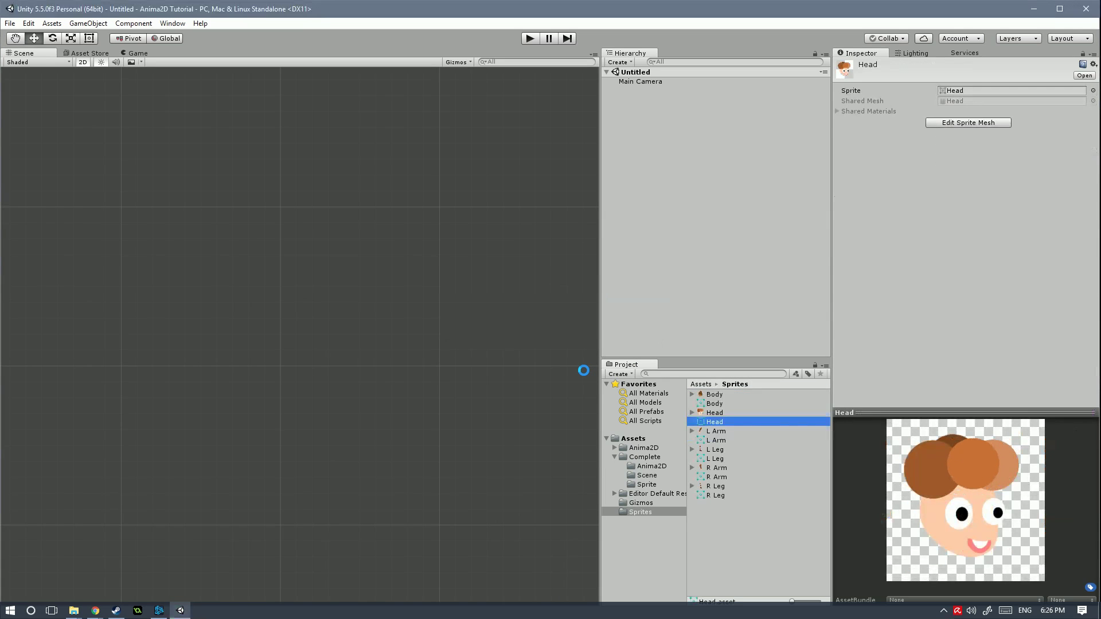
# Compare the Body and Head SpriteMeshes with their textures' import settings.
pyautogui.click(739, 406)
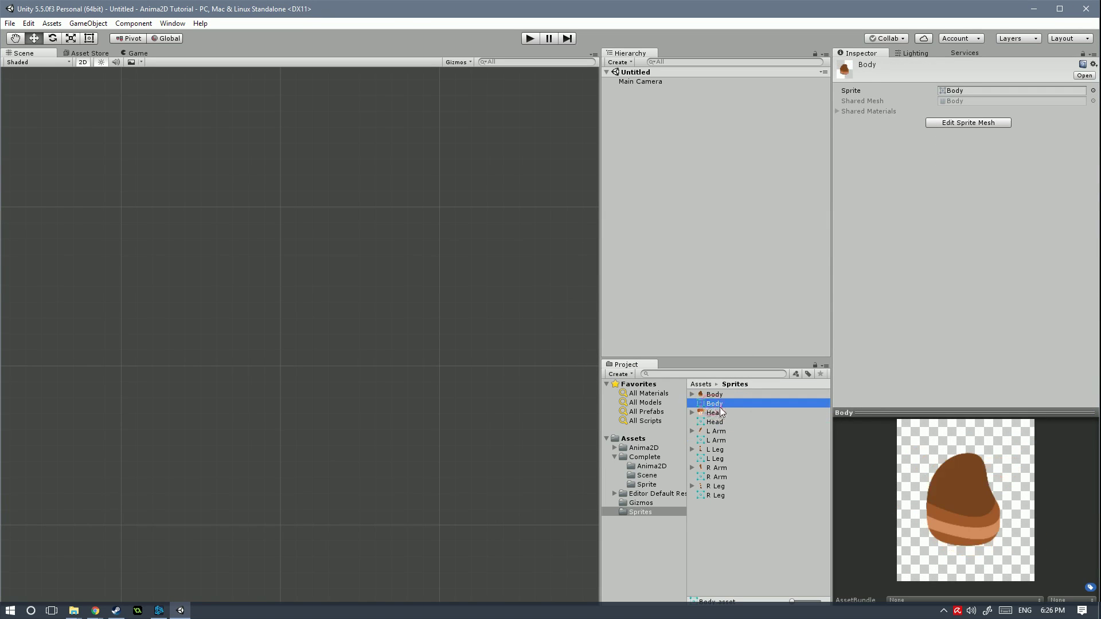
pyautogui.click(708, 422)
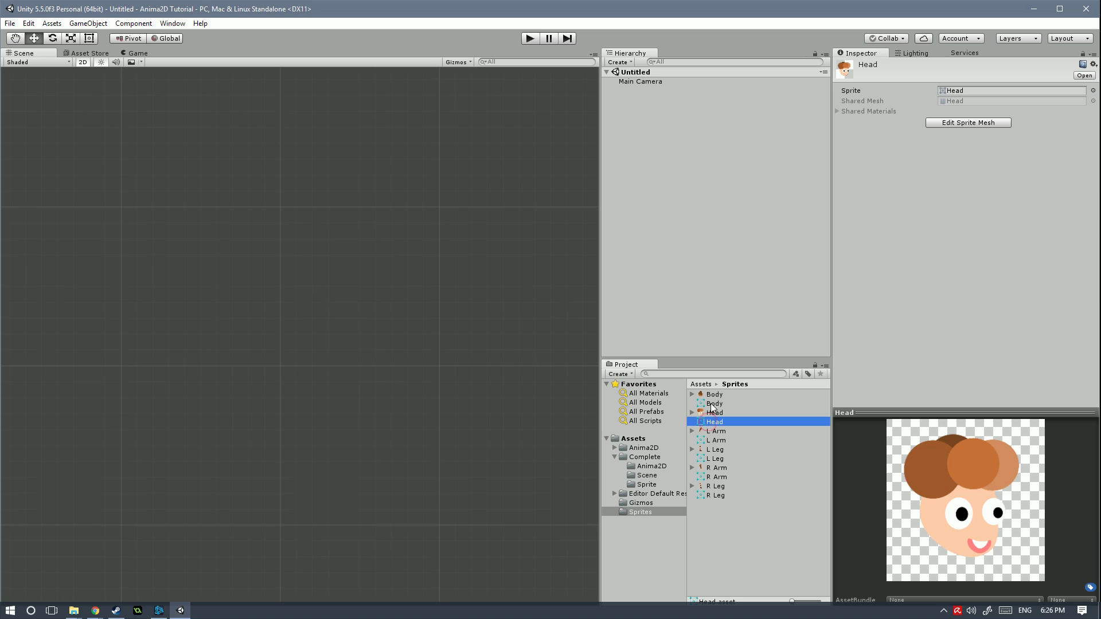
pyautogui.click(713, 406)
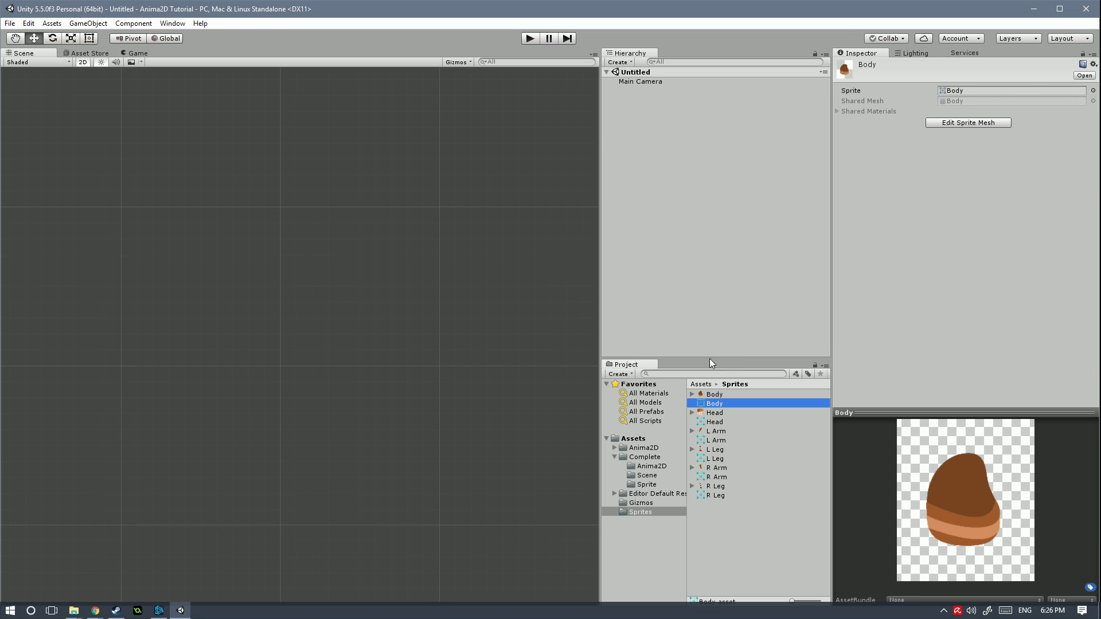
pyautogui.click(716, 413)
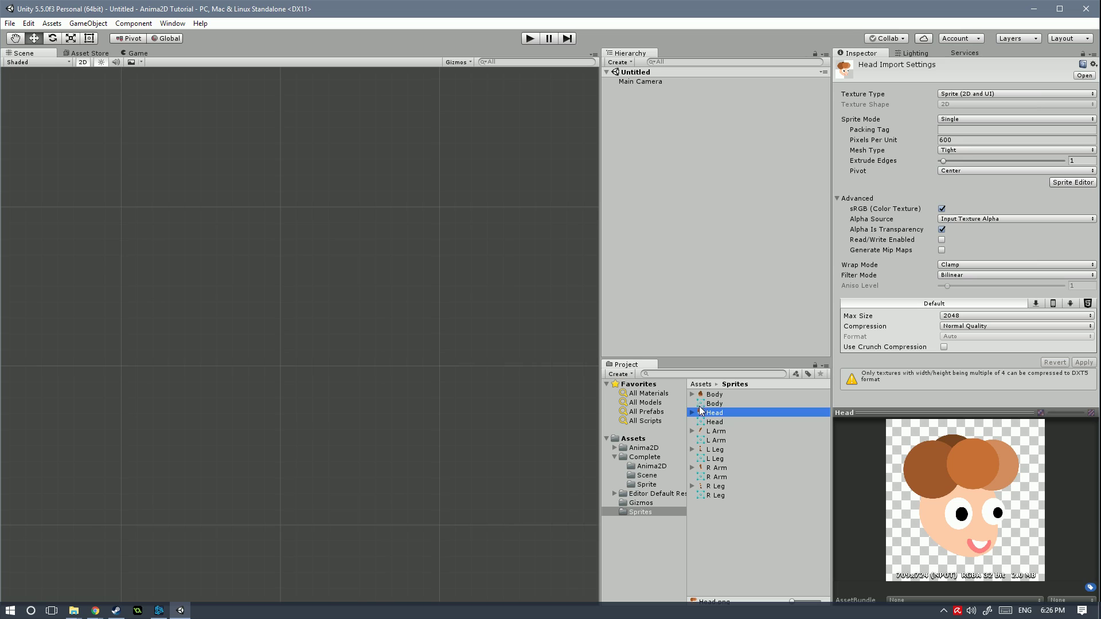
pyautogui.click(714, 395)
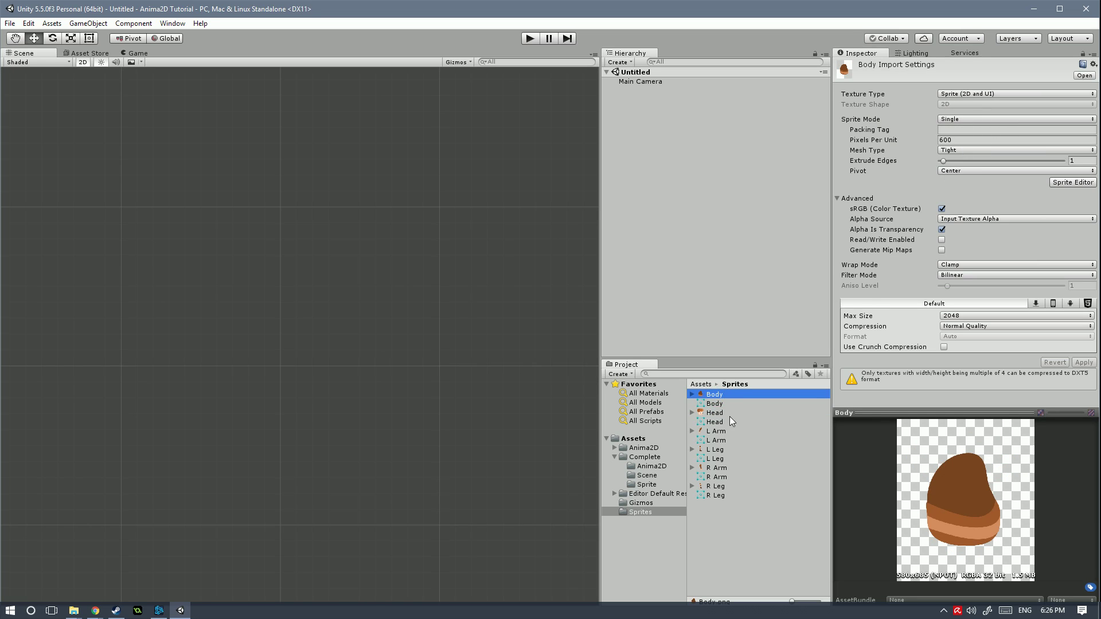
pyautogui.click(715, 403)
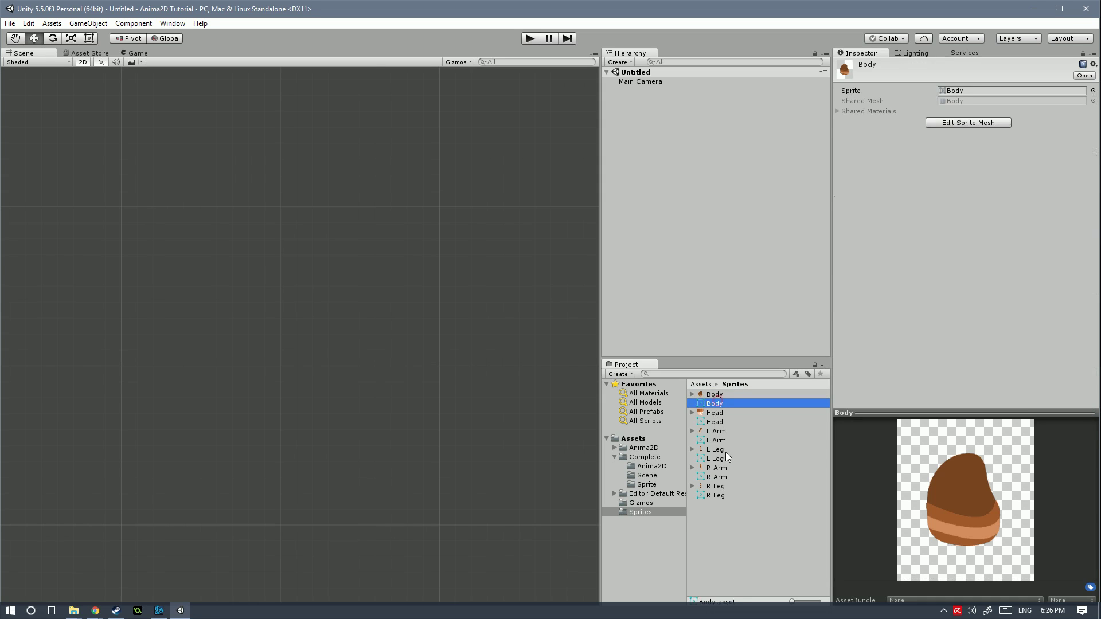
pyautogui.rightClick(726, 558)
# Create a new folder named 'Anima 2D Meshes' inside Sprites.
pyautogui.moveTo(745, 324)
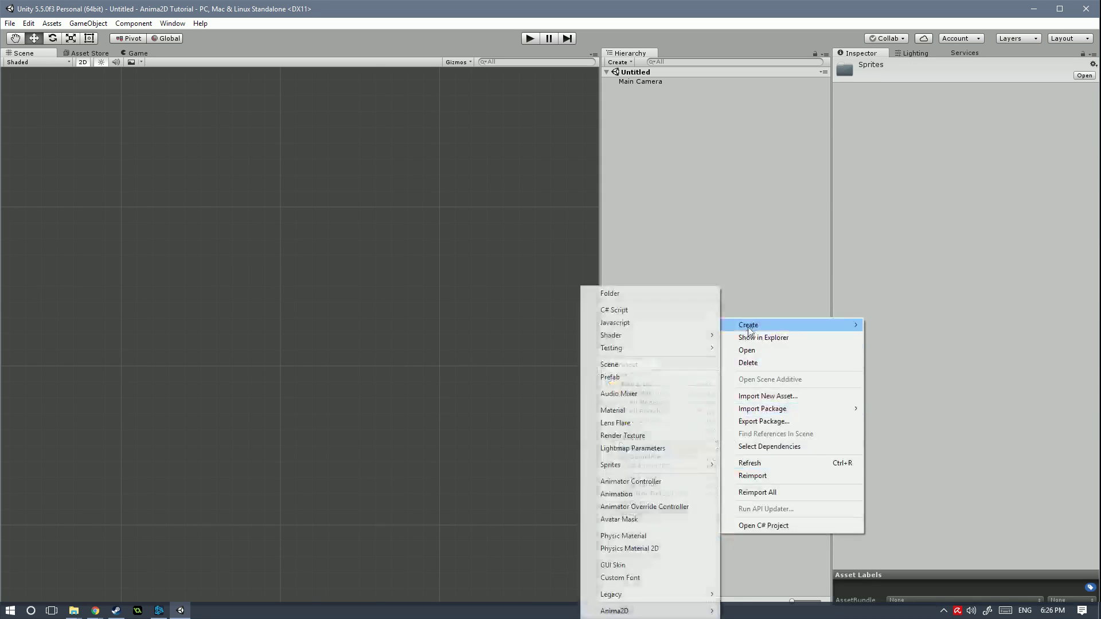
pyautogui.click(659, 295)
pyautogui.write('Anima 2')
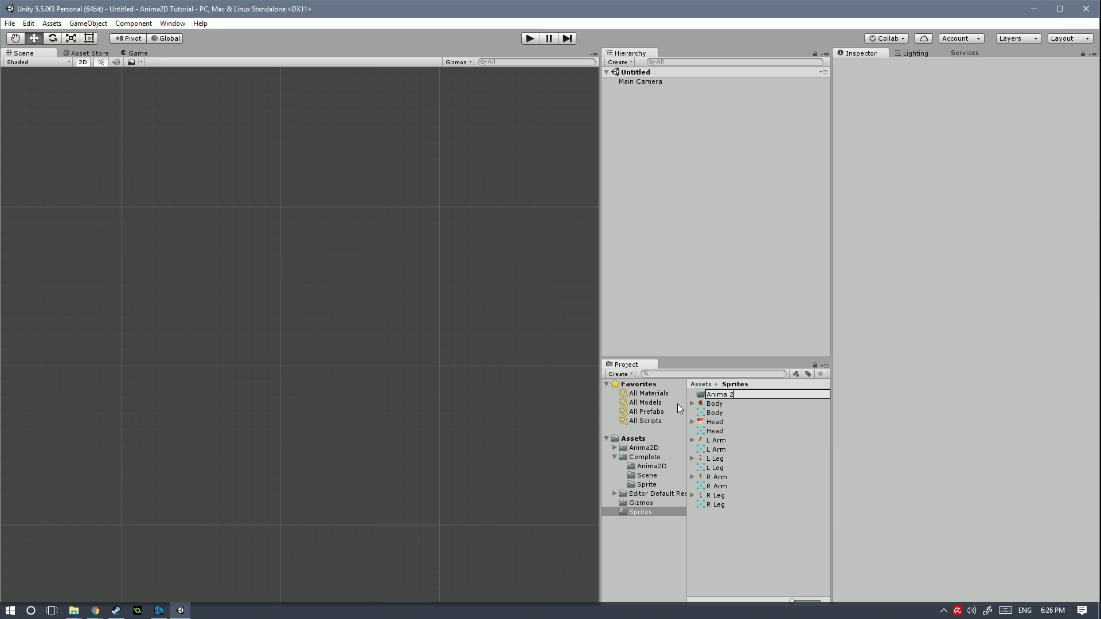
pyautogui.write('D Meshes')
pyautogui.press('Return')
# Move the six SpriteMeshes, Body through R Leg, into Anima 2D Meshes and open it.
pyautogui.click(714, 413)
pyautogui.keyDown('ctrl'); pyautogui.click(715, 431); pyautogui.keyUp('ctrl')
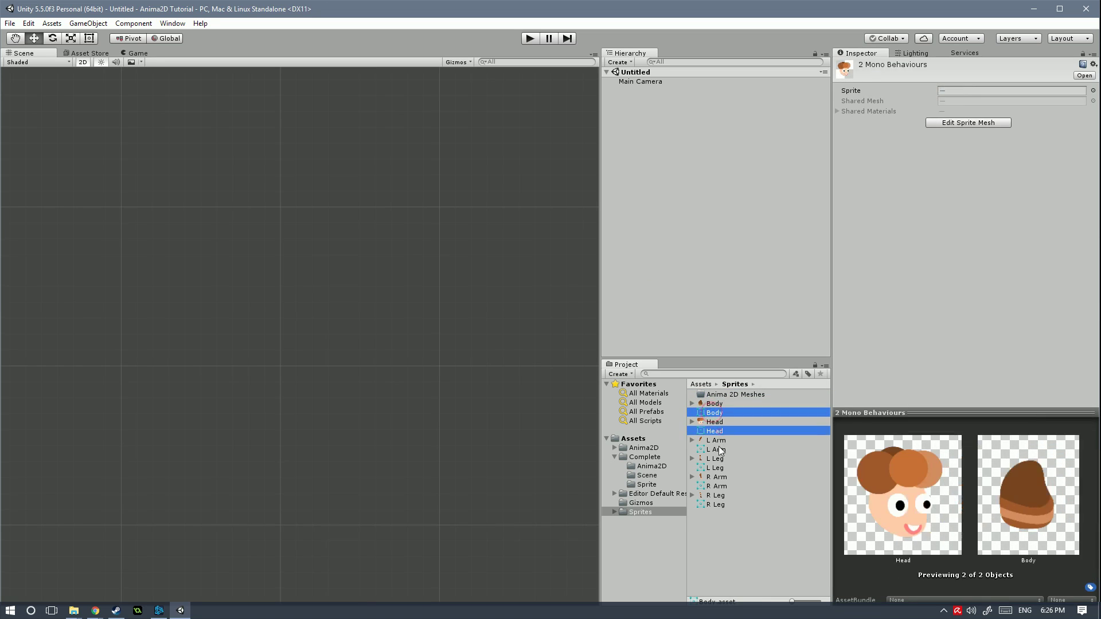
pyautogui.keyDown('ctrl'); pyautogui.click(720, 449); pyautogui.keyUp('ctrl')
pyautogui.keyDown('ctrl'); pyautogui.click(720, 468); pyautogui.keyUp('ctrl')
pyautogui.keyDown('ctrl'); pyautogui.click(720, 486); pyautogui.keyUp('ctrl')
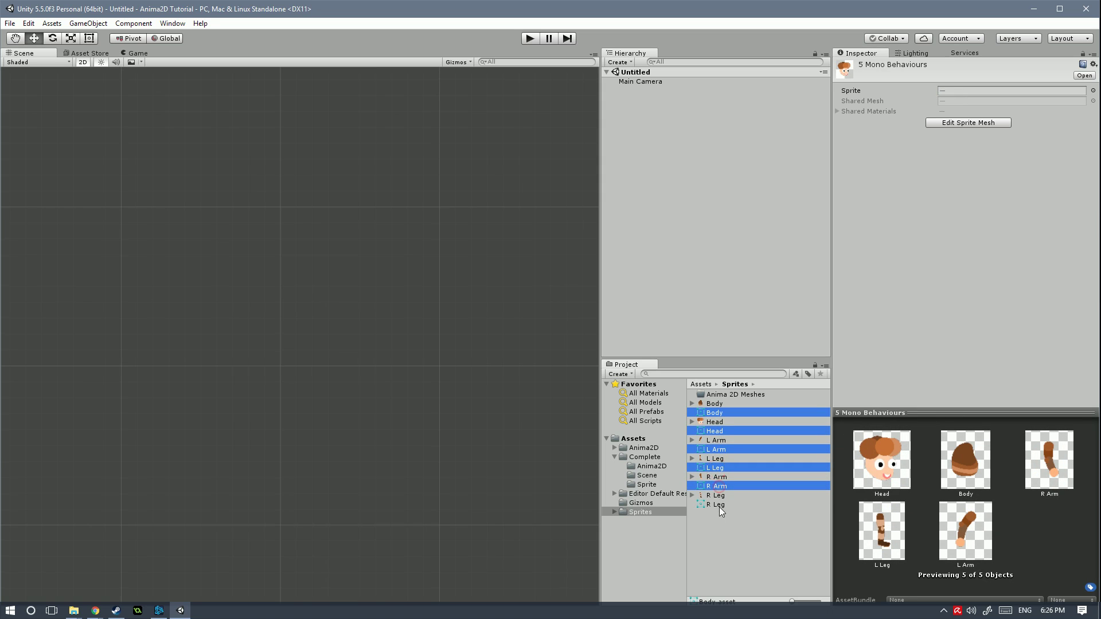
pyautogui.keyDown('ctrl'); pyautogui.click(720, 505); pyautogui.keyUp('ctrl')
pyautogui.moveTo(721, 505); pyautogui.dragTo(732, 397)
pyautogui.doubleClick(730, 396)
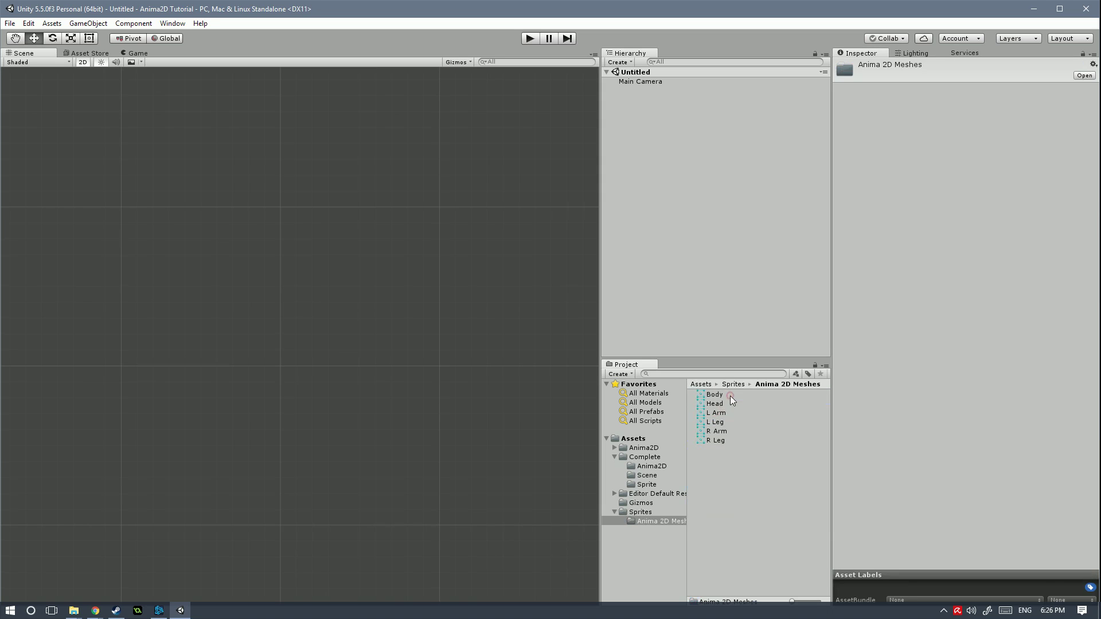
pyautogui.click(727, 489)
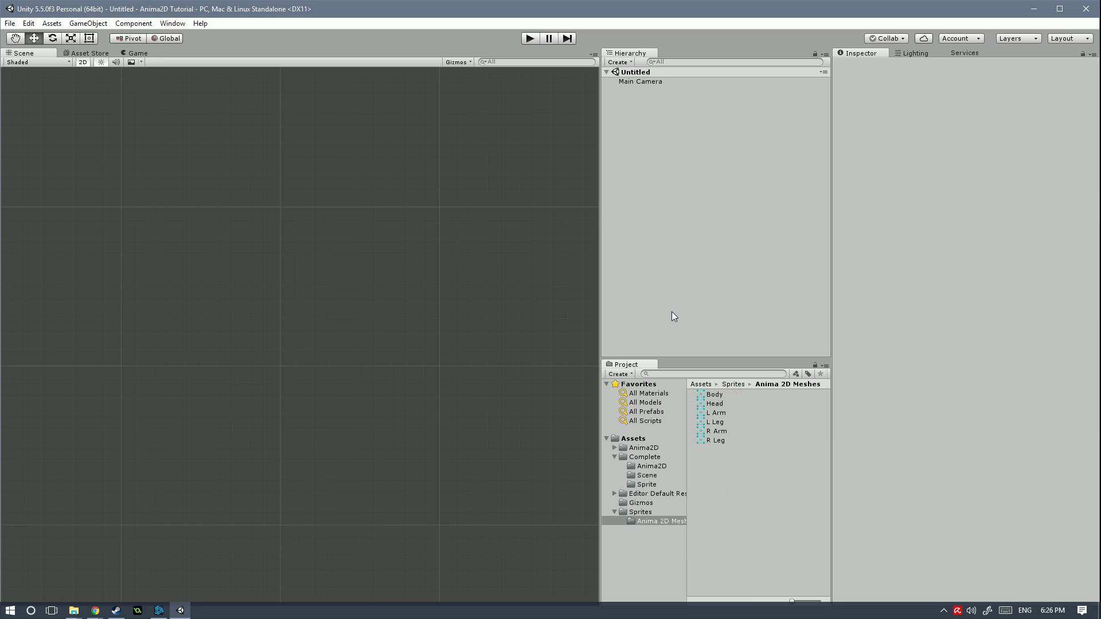